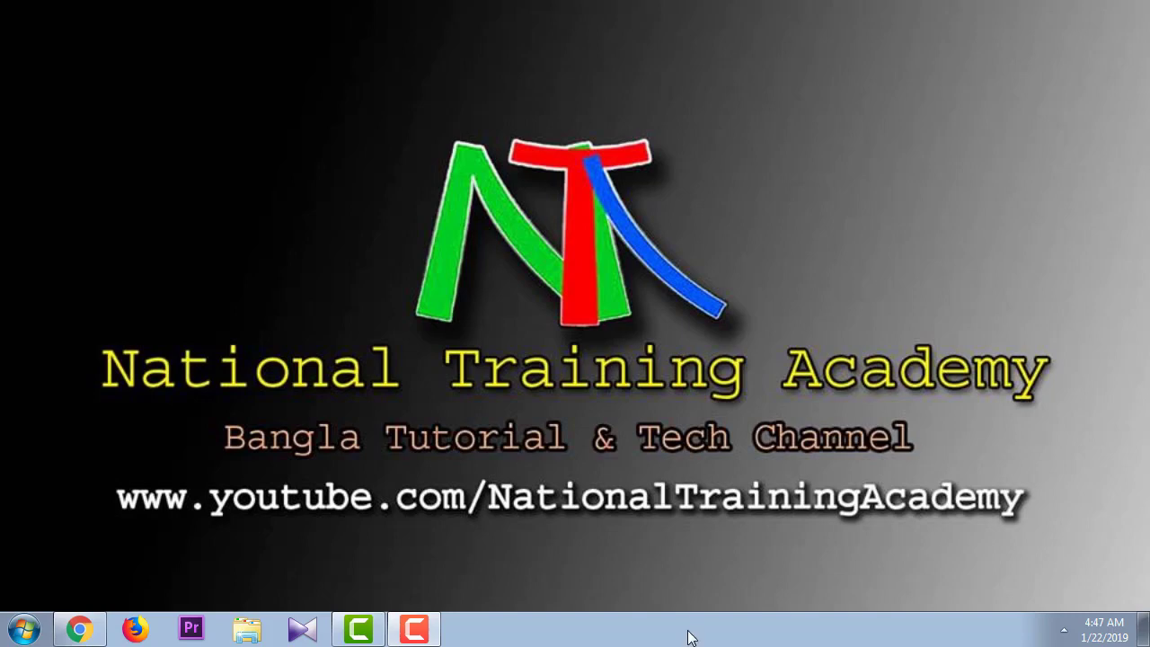
Bring up Chrome and open three more new tabs, four in total.
{"action": "left_click", "coordinate": [79, 629]}
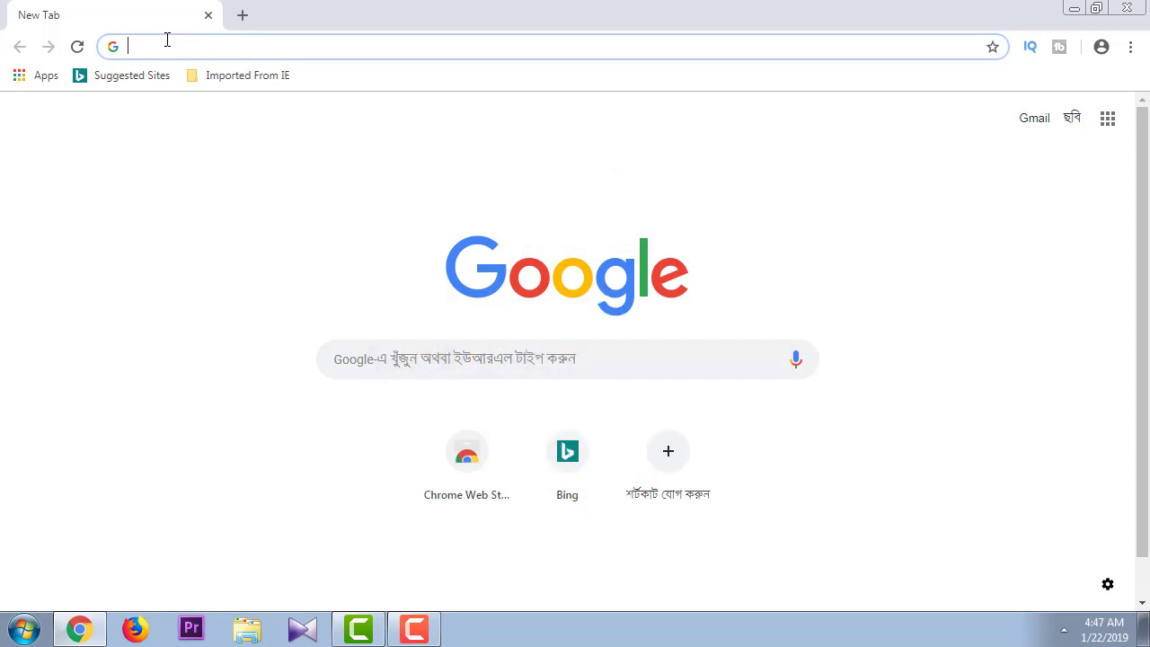
{"action": "left_click", "coordinate": [243, 17]}
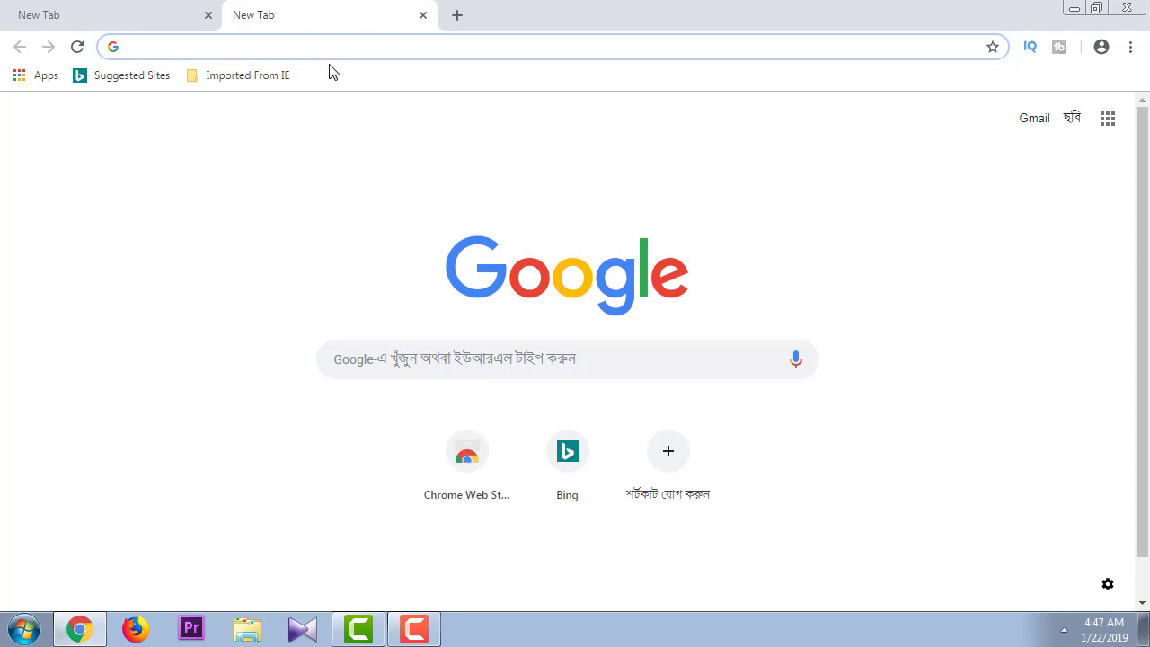
{"action": "key", "text": "ctrl+t"}
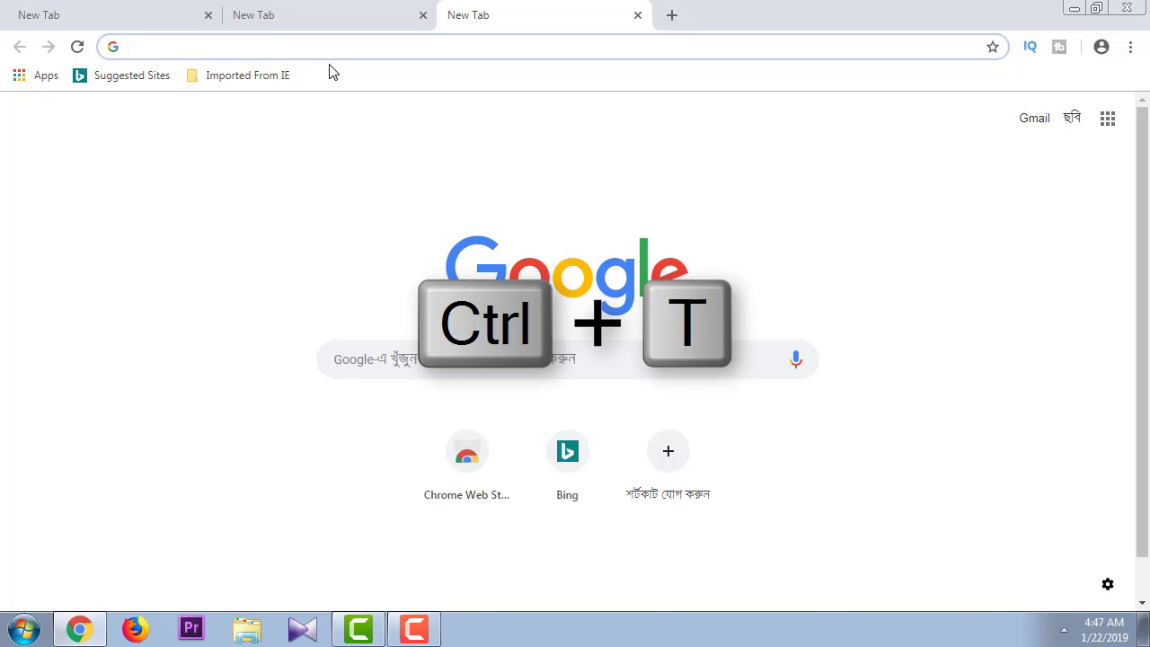
{"action": "key", "text": "ctrl+t"}
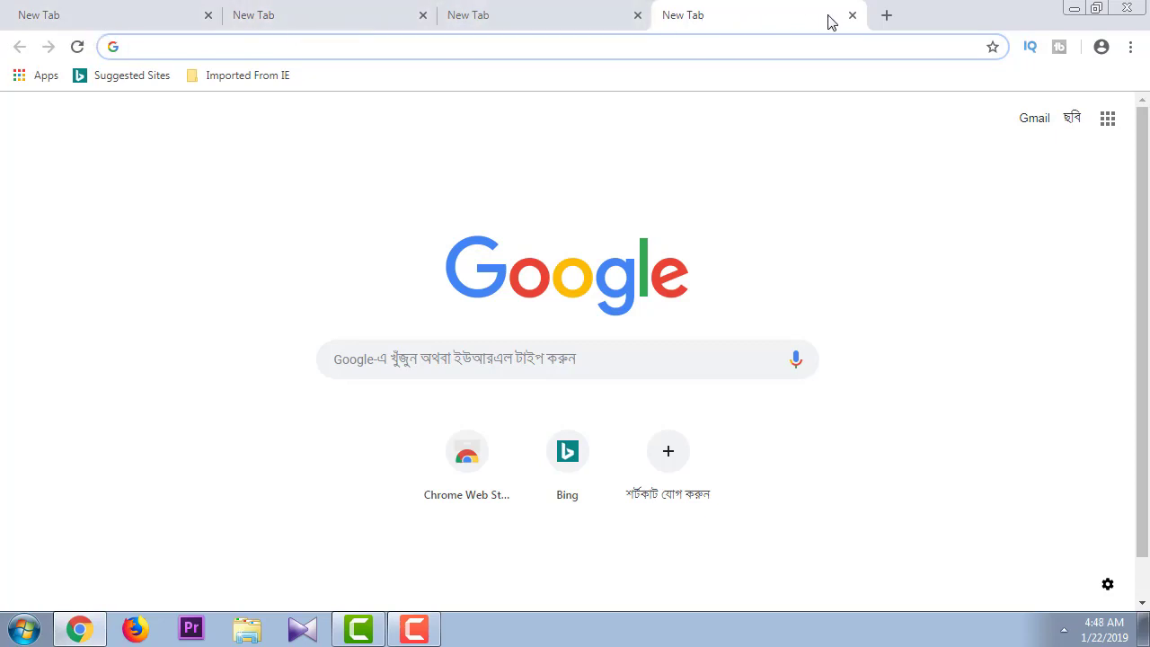
Switch through the four new tabs in turn, ending on the fourth.
{"action": "left_click", "coordinate": [287, 22]}
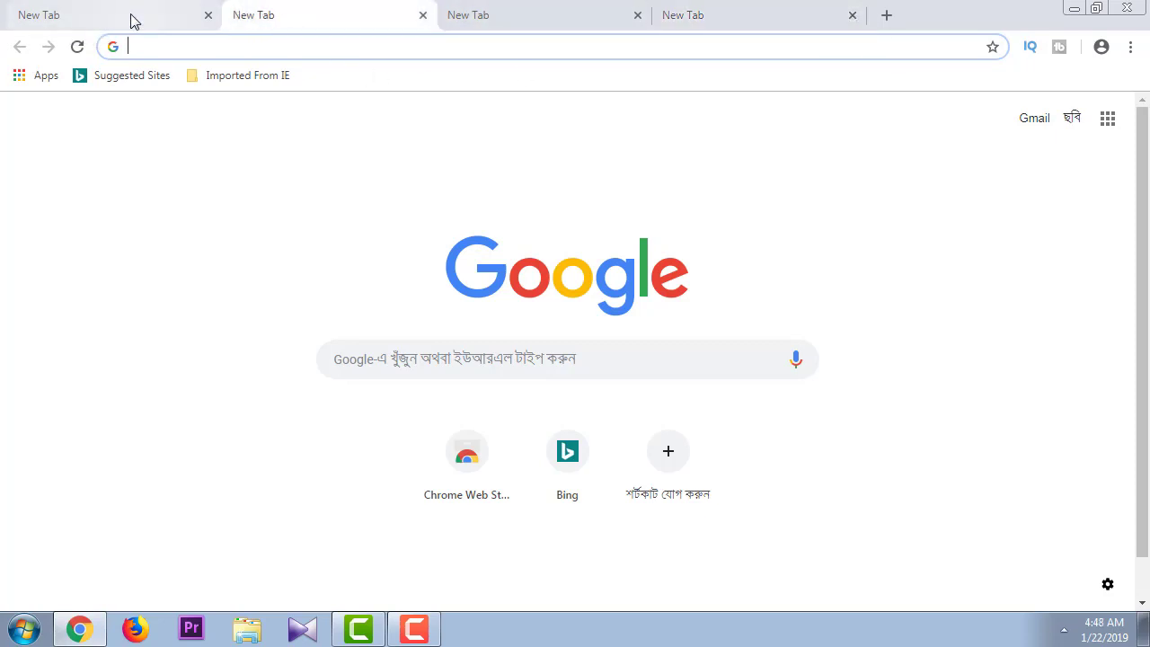
{"action": "left_click", "coordinate": [129, 18]}
{"action": "left_click", "coordinate": [308, 15]}
{"action": "left_click", "coordinate": [498, 19]}
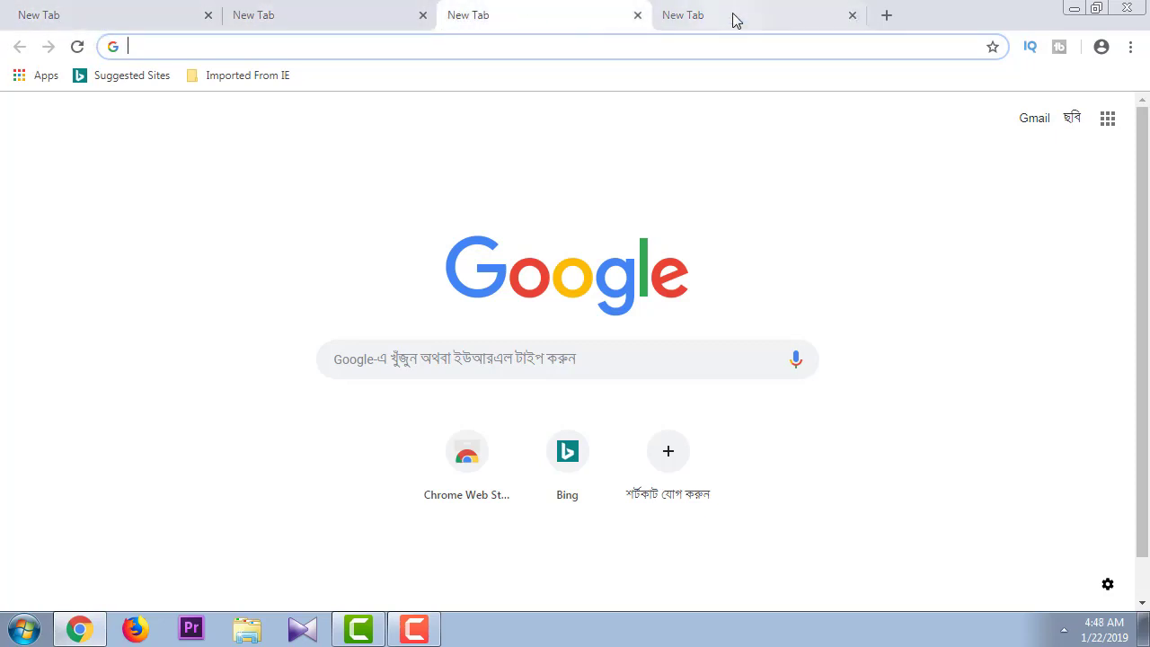
{"action": "left_click", "coordinate": [734, 20]}
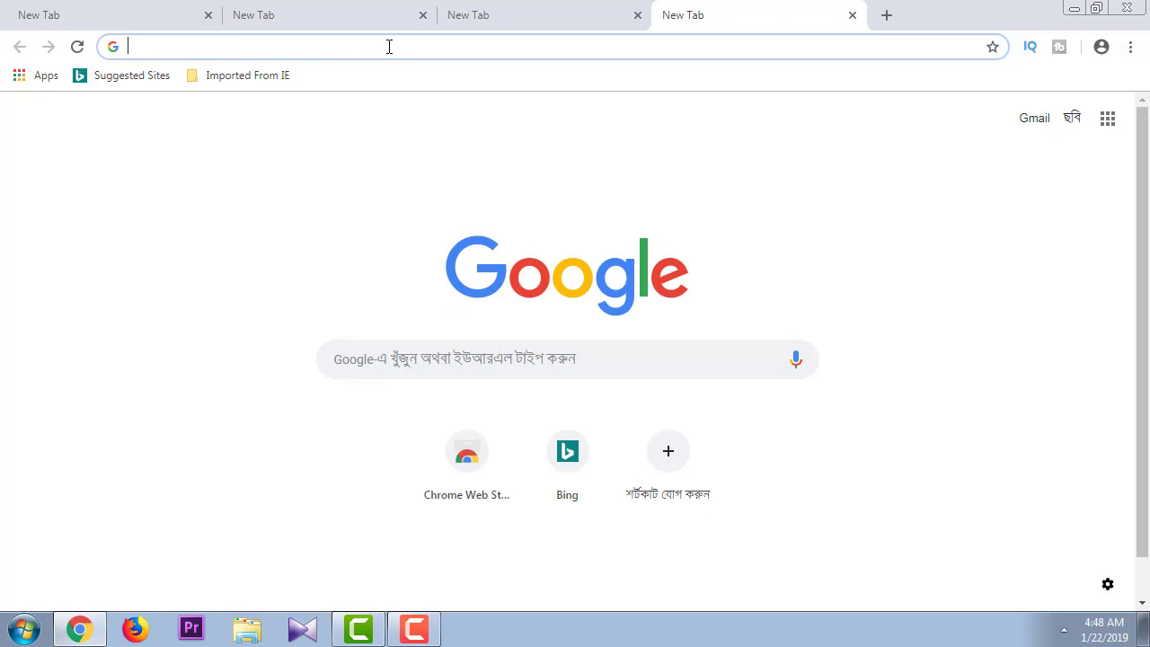
Load youtube.com in the fourth tab, then facebook.com from the address suggestions.
{"action": "type", "text": "you"}
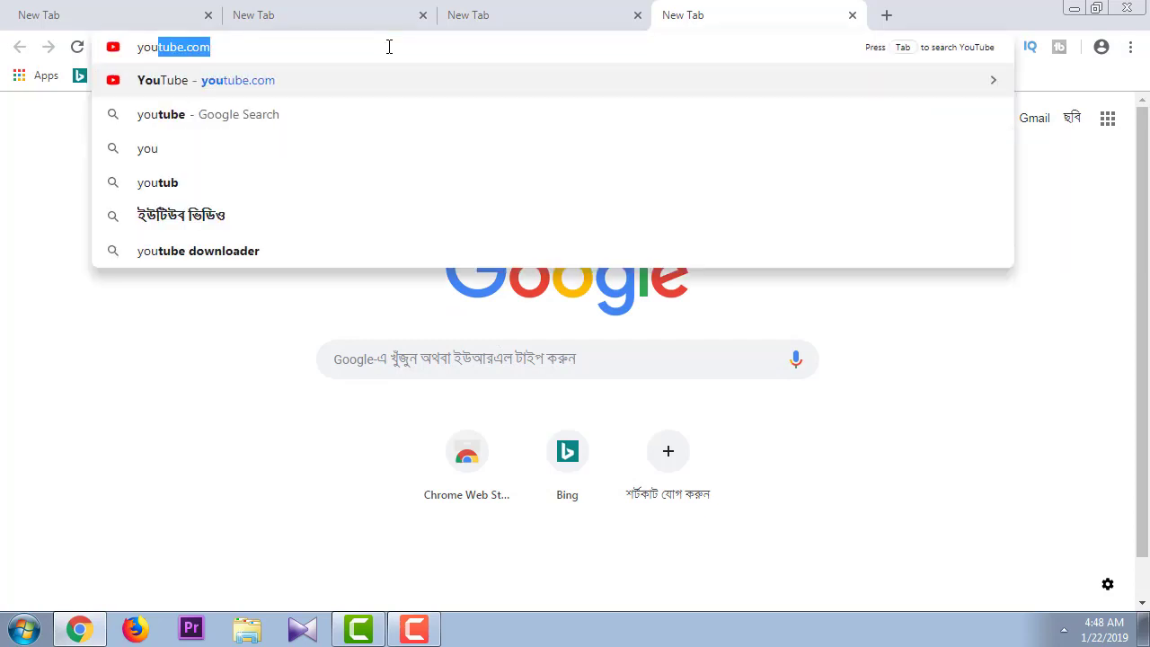
{"action": "type", "text": "tube"}
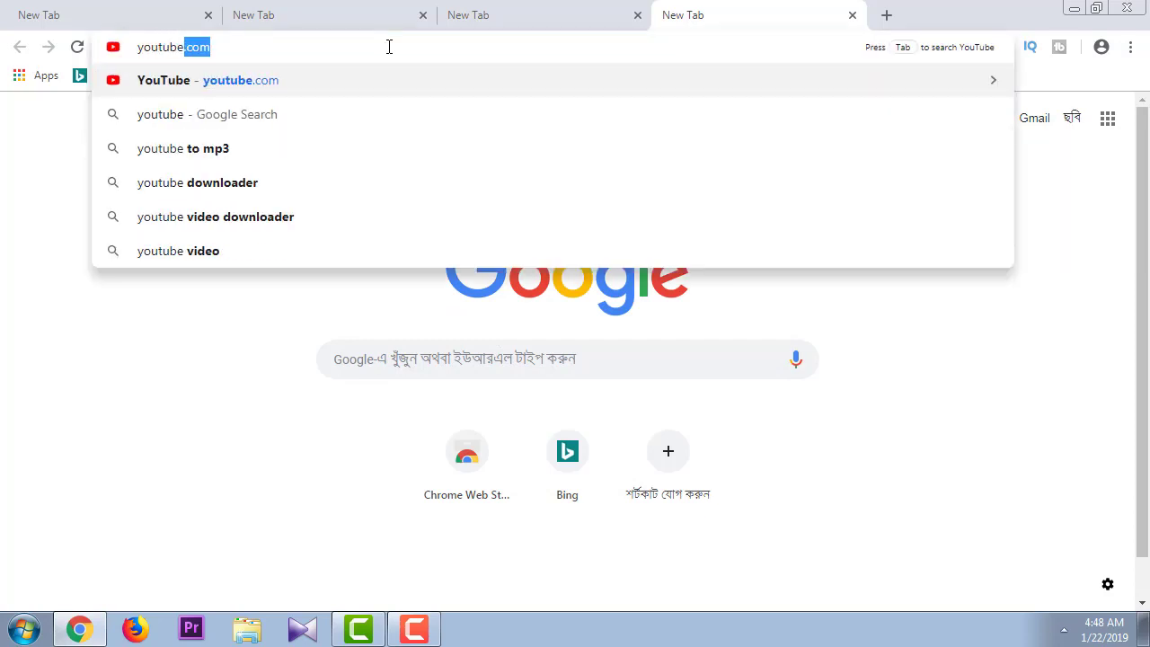
{"action": "key", "text": "Return"}
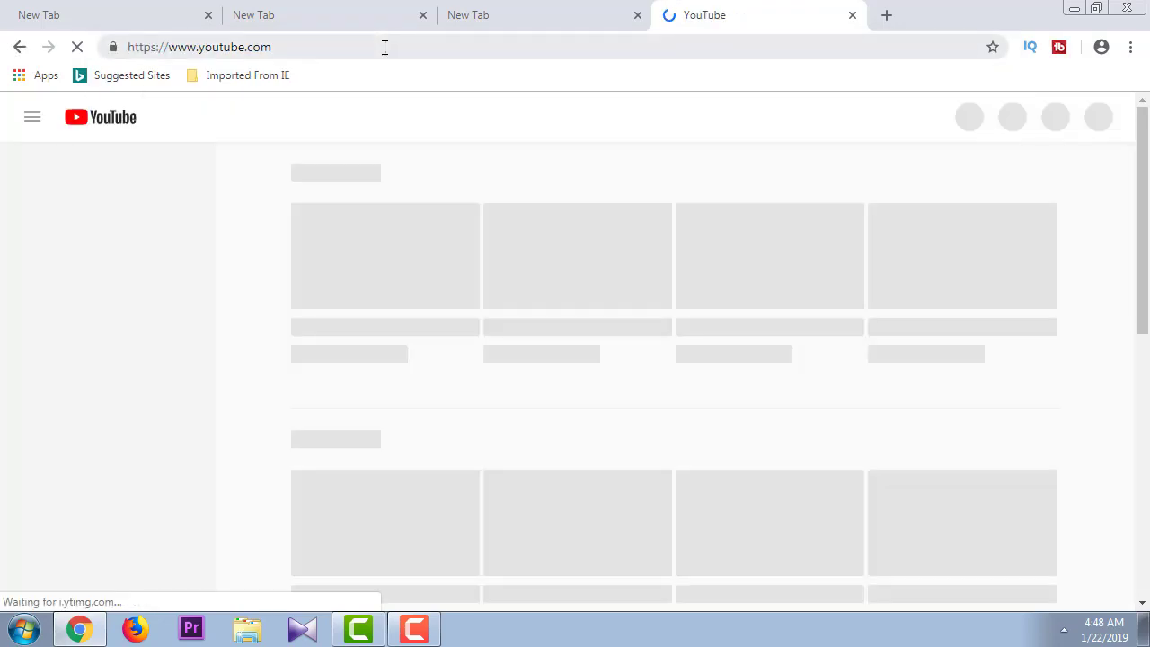
{"action": "left_click", "coordinate": [385, 47]}
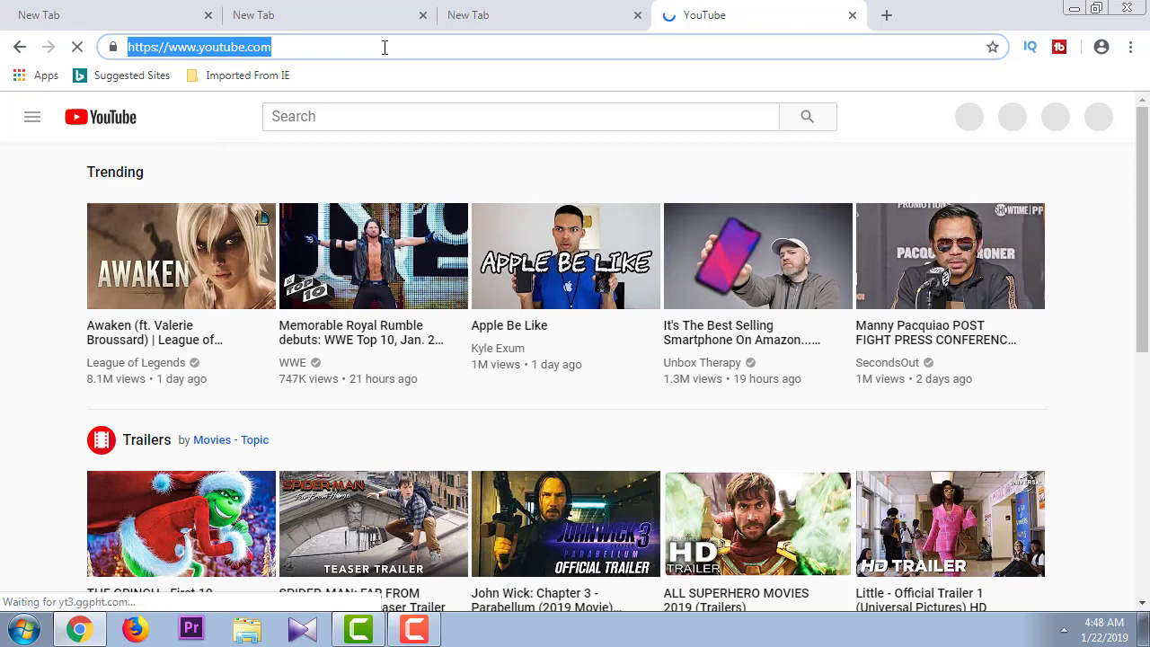
{"action": "type", "text": "fac"}
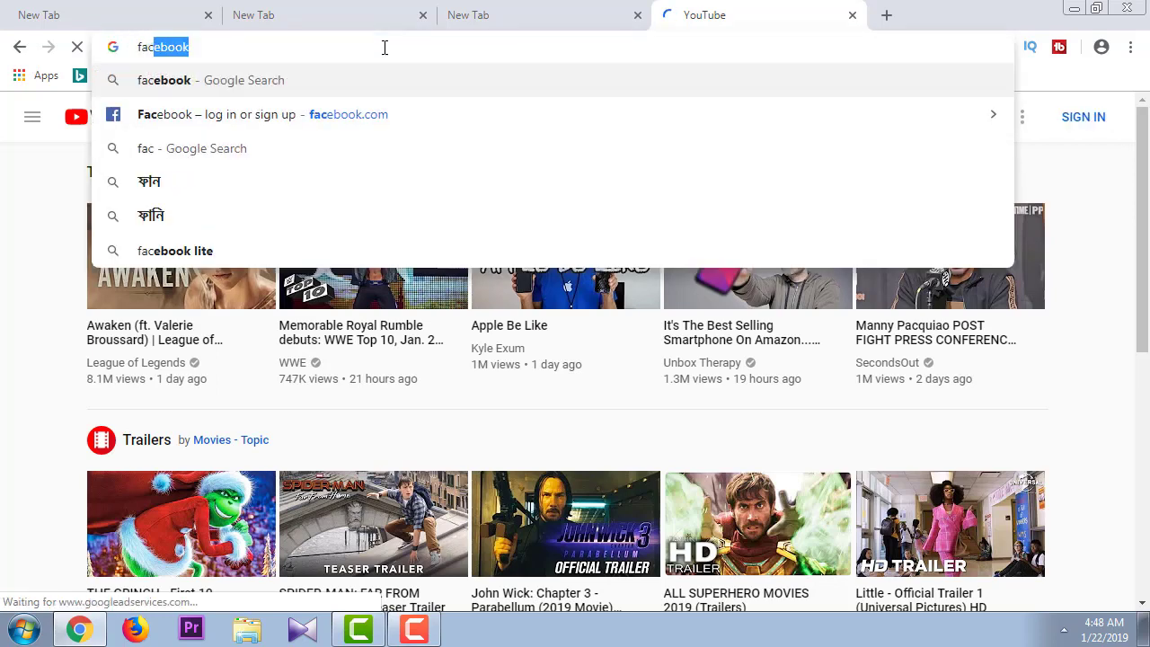
{"action": "type", "text": "e"}
{"action": "key", "text": "Down"}
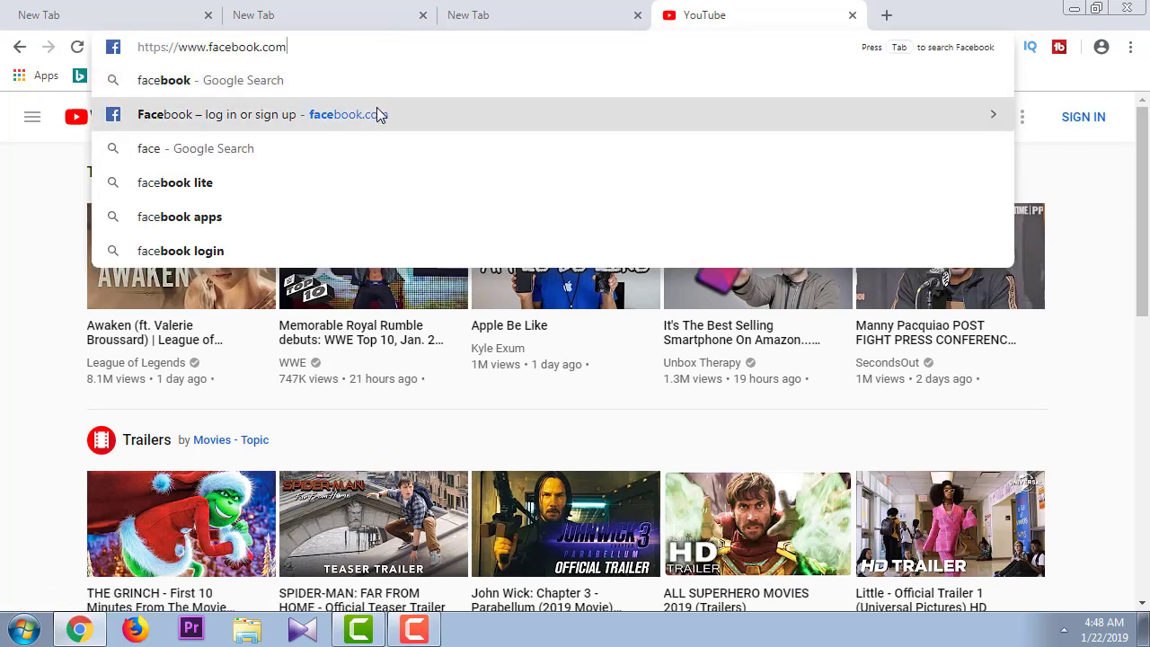
{"action": "left_click", "coordinate": [376, 114]}
Replace the Facebook address with 'google' to load the Google home page.
{"action": "double_click", "coordinate": [364, 46]}
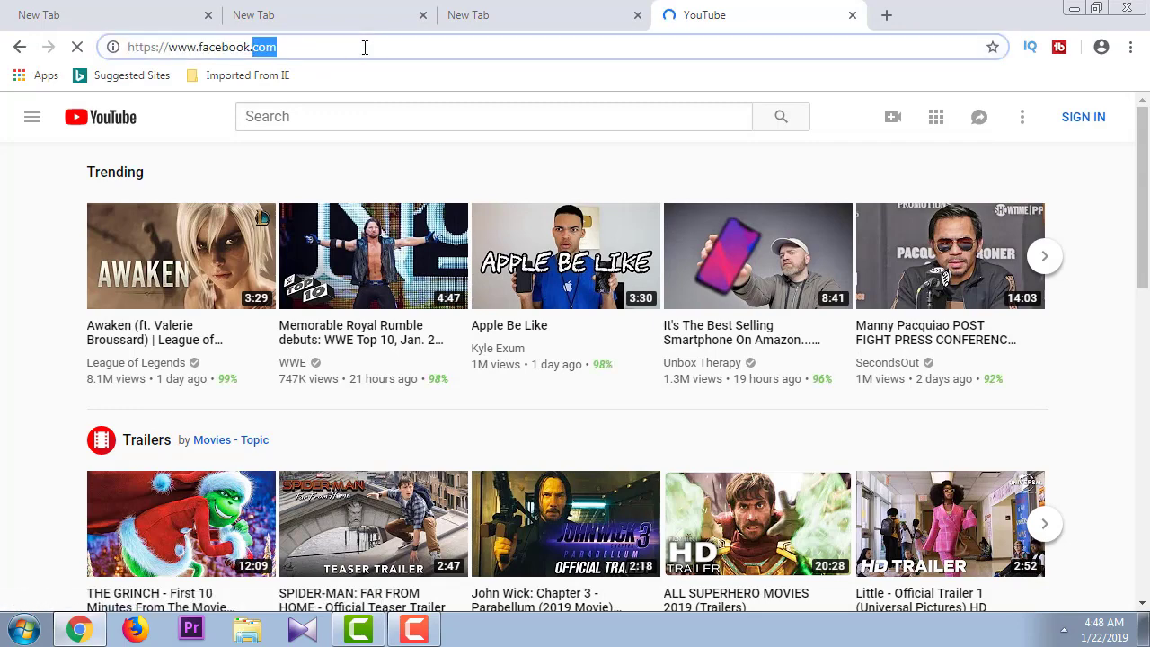
{"action": "left_click", "coordinate": [365, 46]}
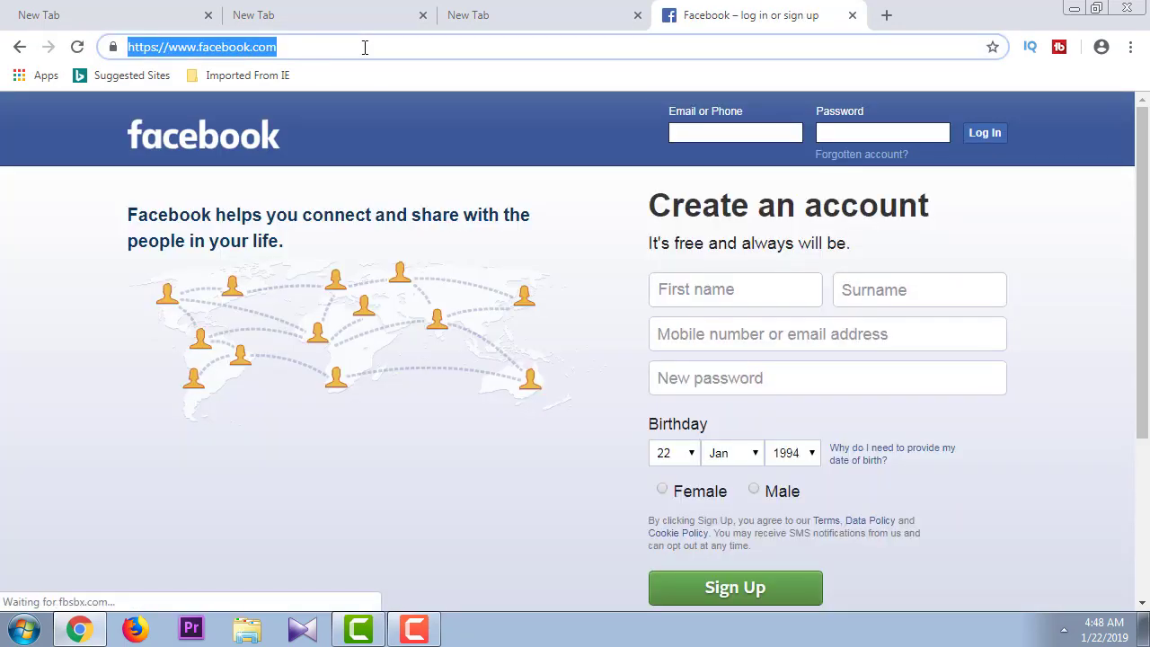
{"action": "type", "text": "g"}
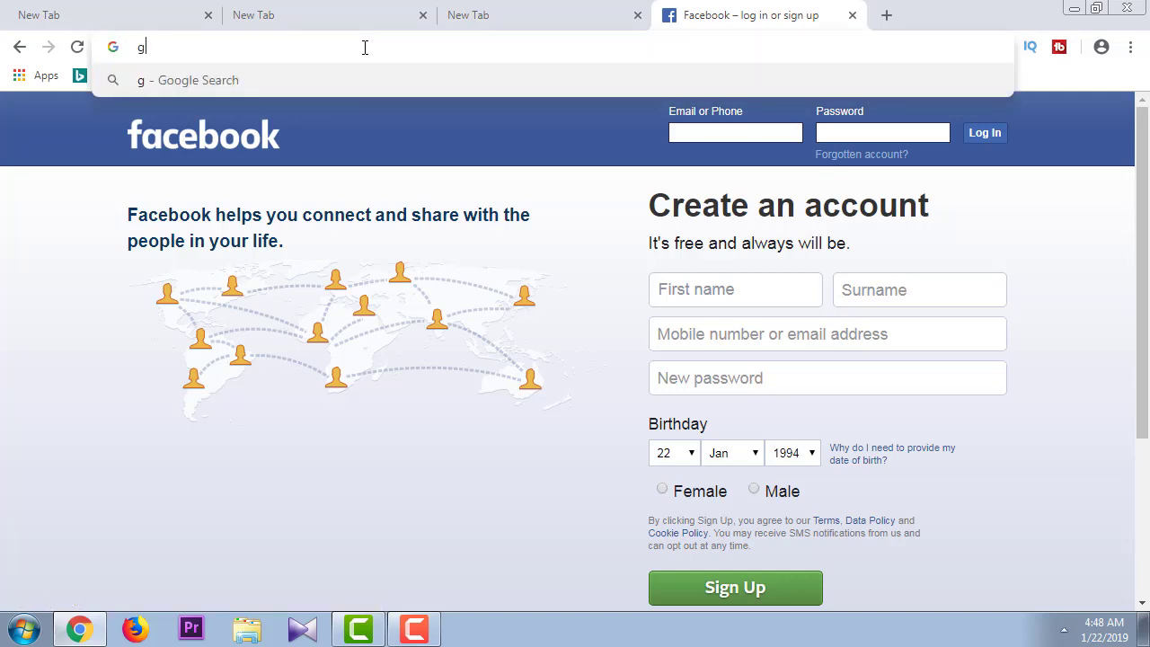
{"action": "type", "text": "oog"}
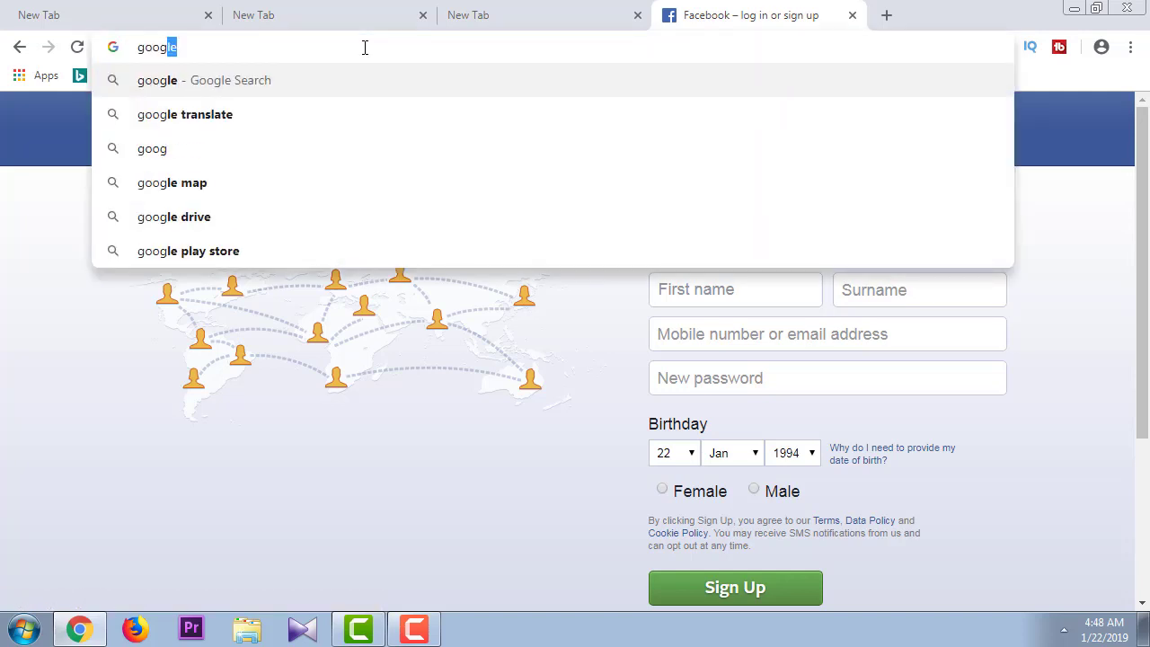
{"action": "type", "text": "le"}
{"action": "key", "text": "Return"}
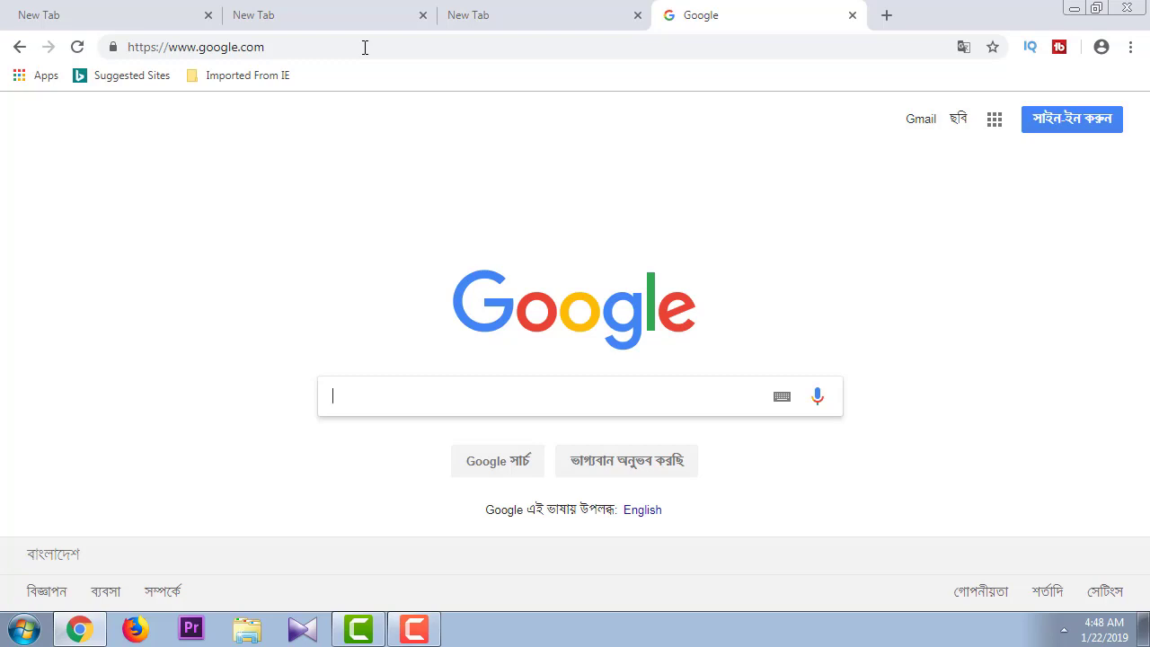
Reopen the closed YouTube, Facebook and bdjobs tabs and the History page with Ctrl+Shift+T.
{"action": "key", "text": "ctrl+shift+t"}
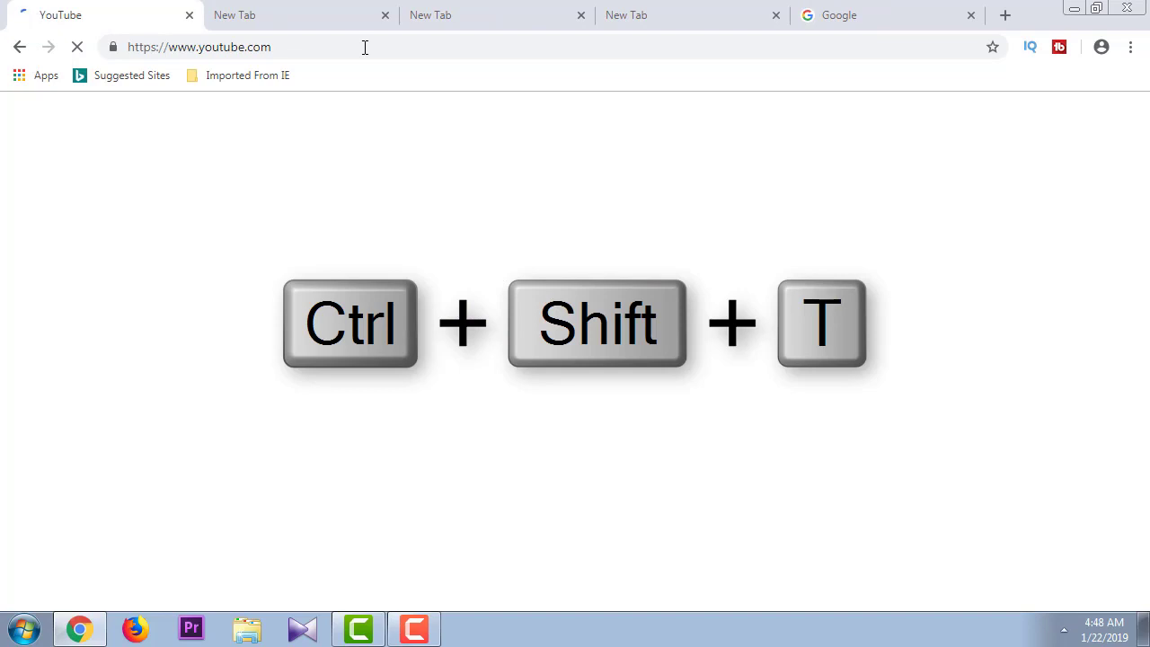
{"action": "key", "text": "ctrl+shift+t"}
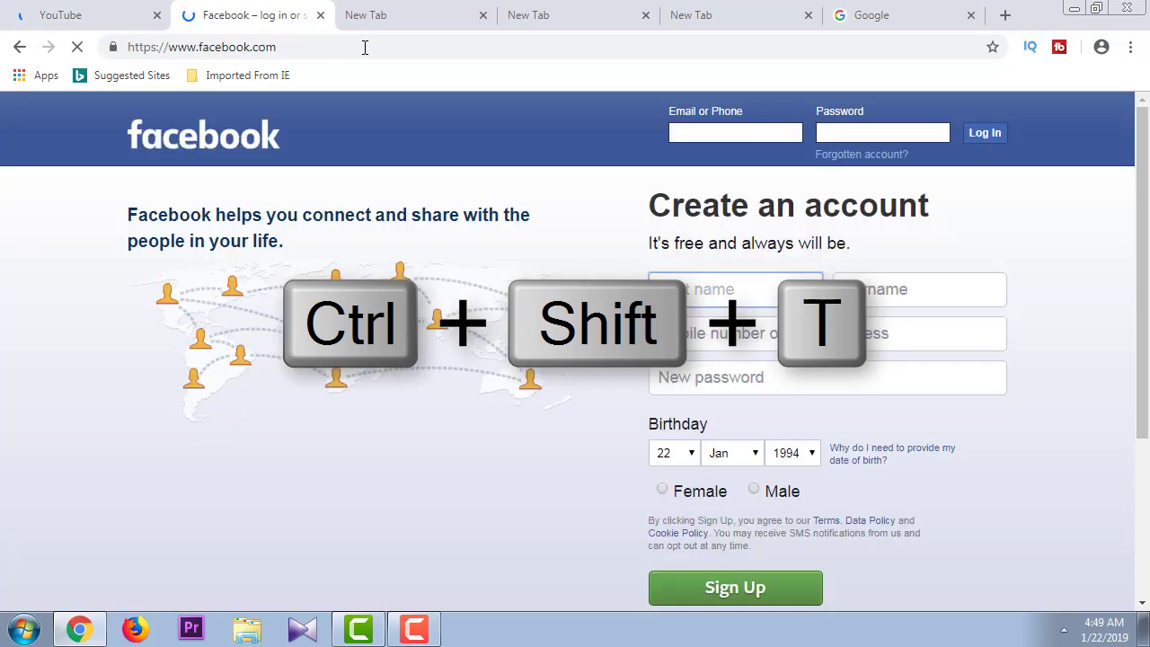
{"action": "key", "text": "ctrl+shift+t"}
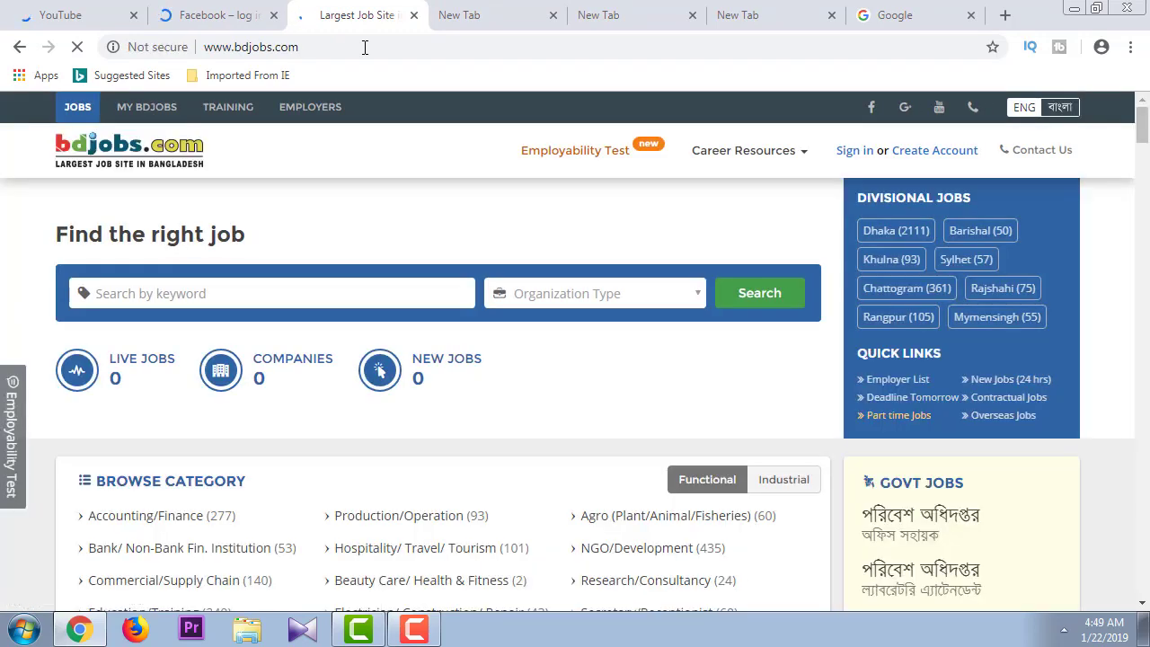
{"action": "key", "text": "ctrl+shift+t"}
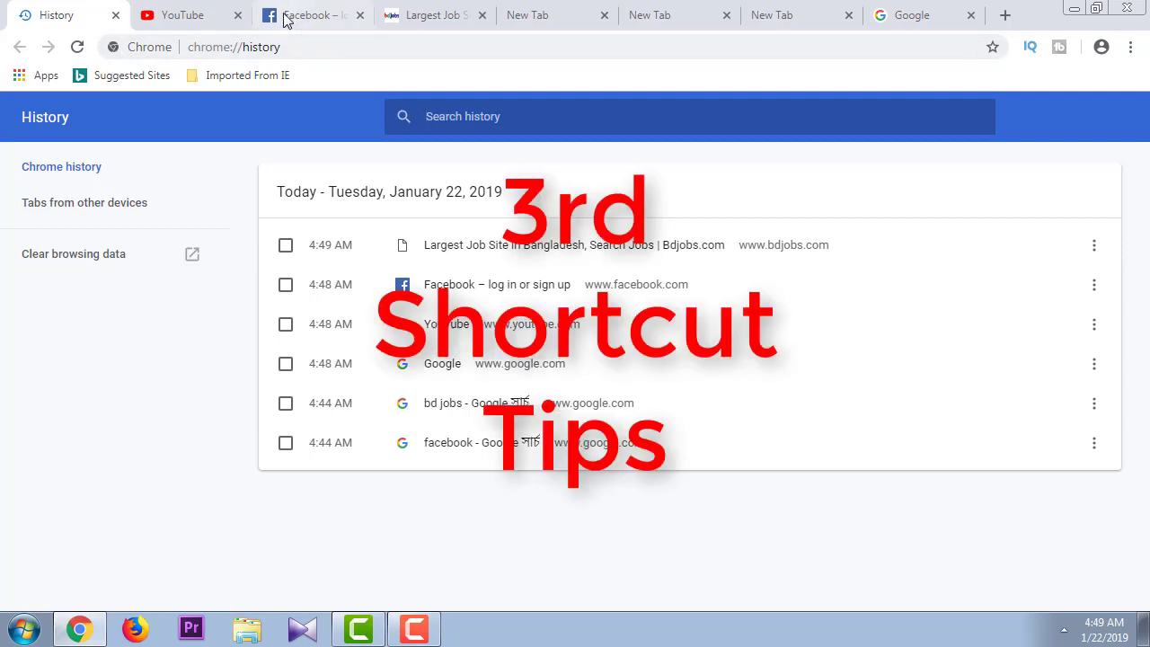
{"action": "left_click", "coordinate": [296, 14]}
{"action": "left_click", "coordinate": [154, 7]}
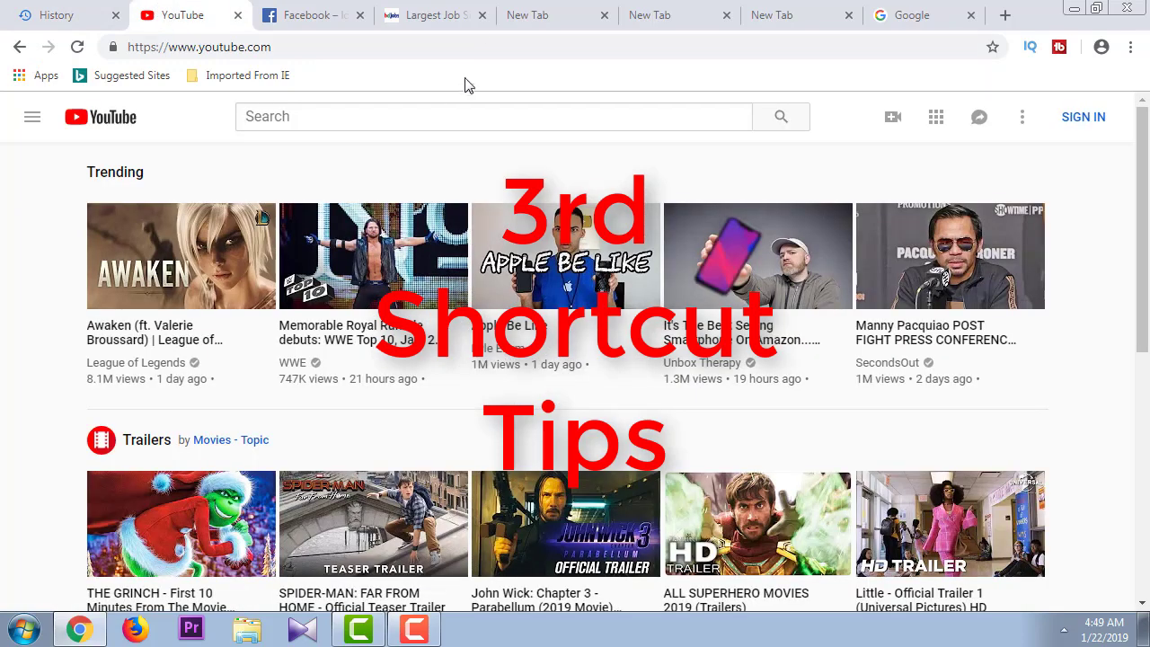
{"action": "left_click", "coordinate": [439, 16]}
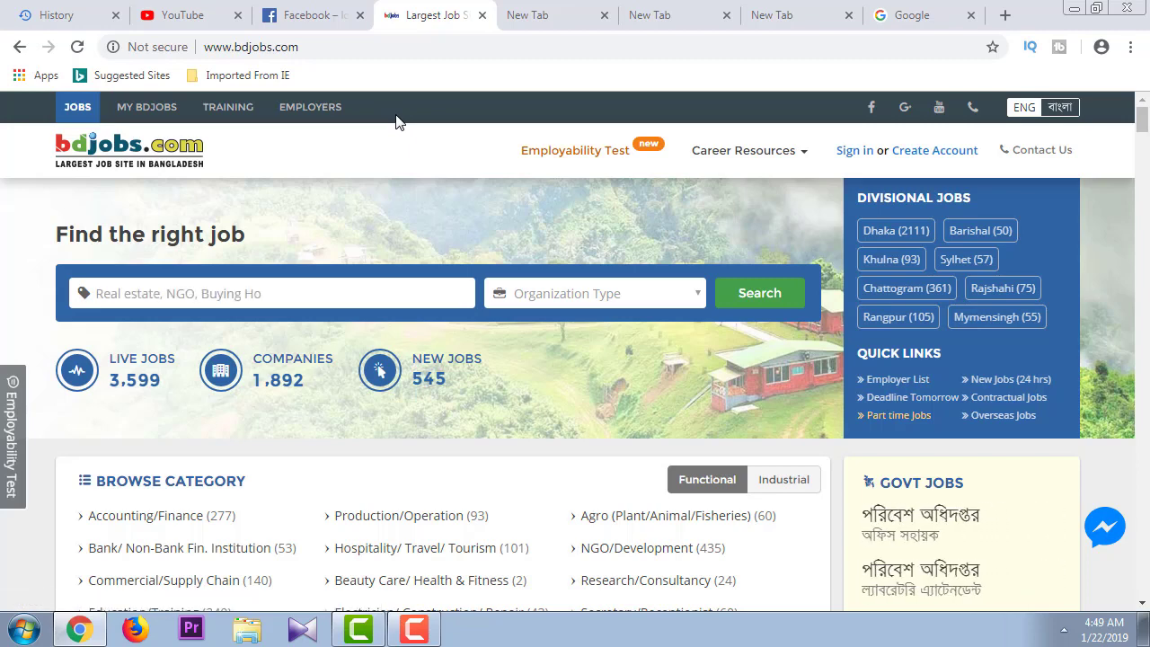
{"action": "key", "text": "ctrl+h"}
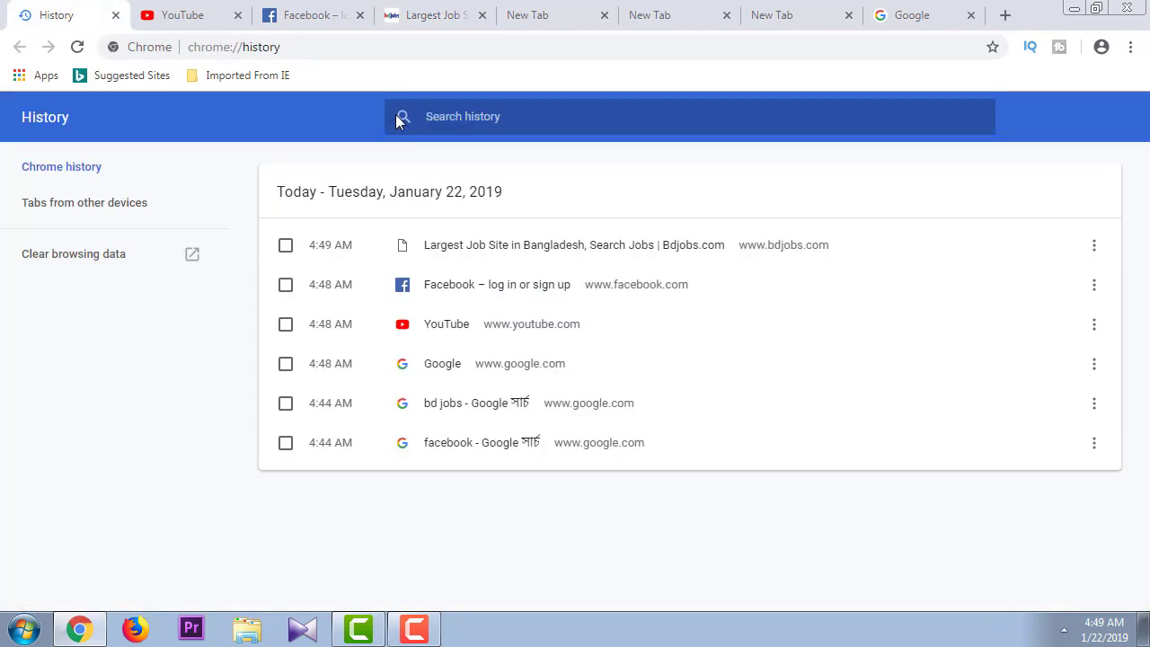
{"action": "key", "text": "ctrl+1"}
{"action": "key", "text": "ctrl+2"}
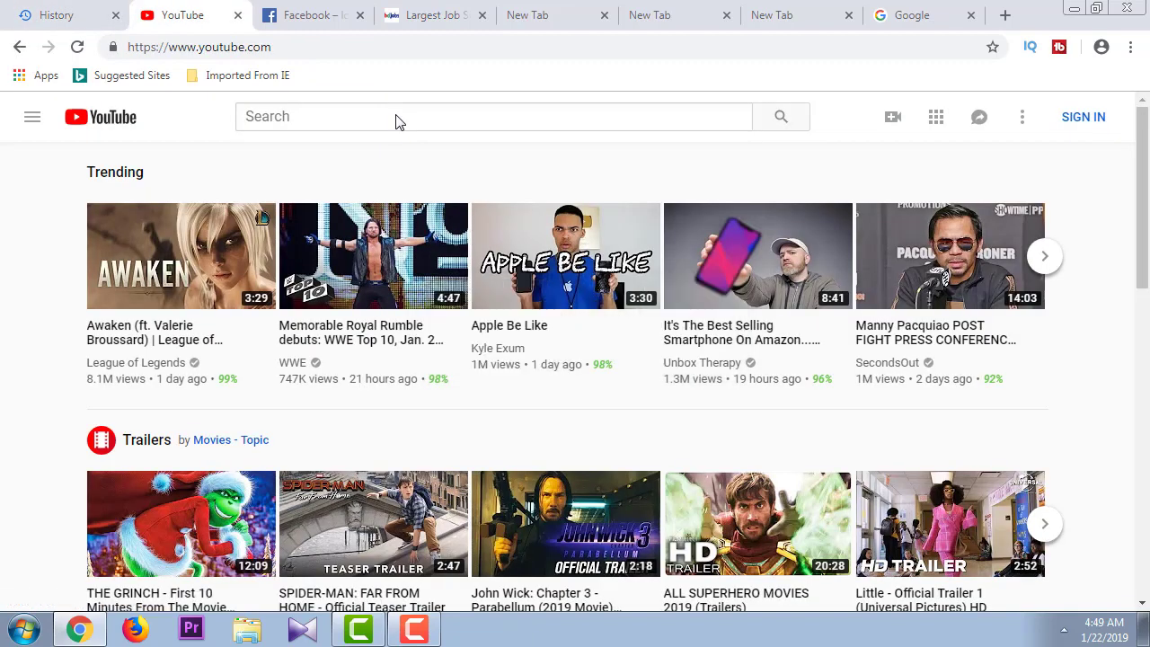
{"action": "key", "text": "ctrl+3"}
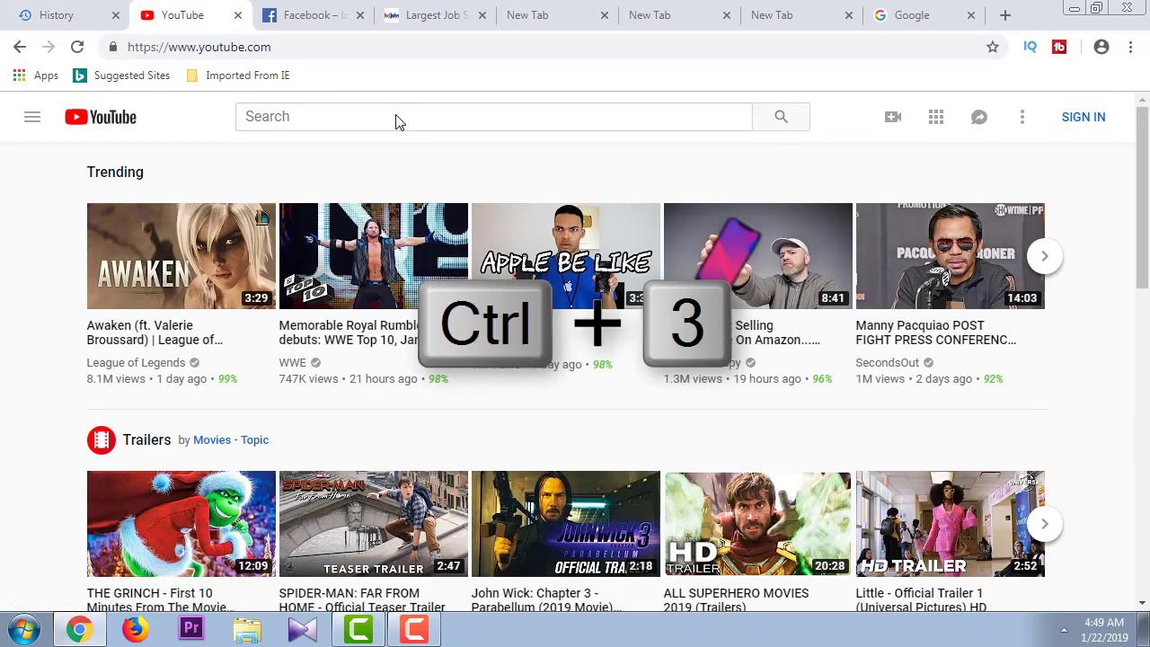
{"action": "key", "text": "ctrl+4"}
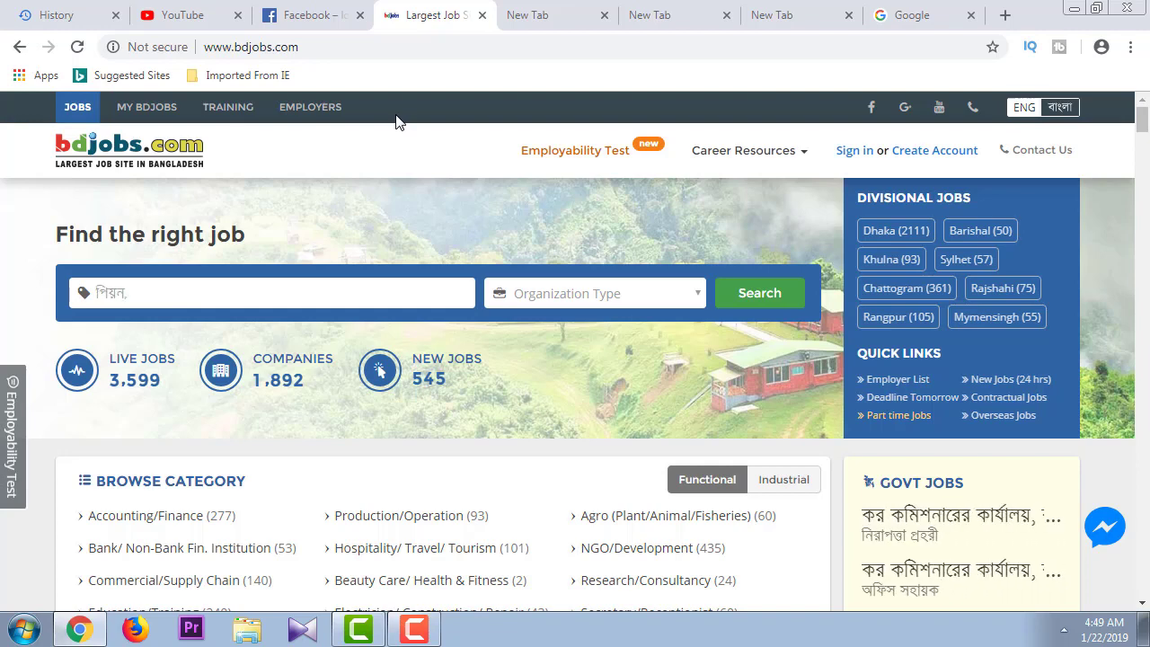
Jump to the sixth tab with Ctrl+6 and start printing it with Ctrl+P.
{"action": "key", "text": "ctrl+6"}
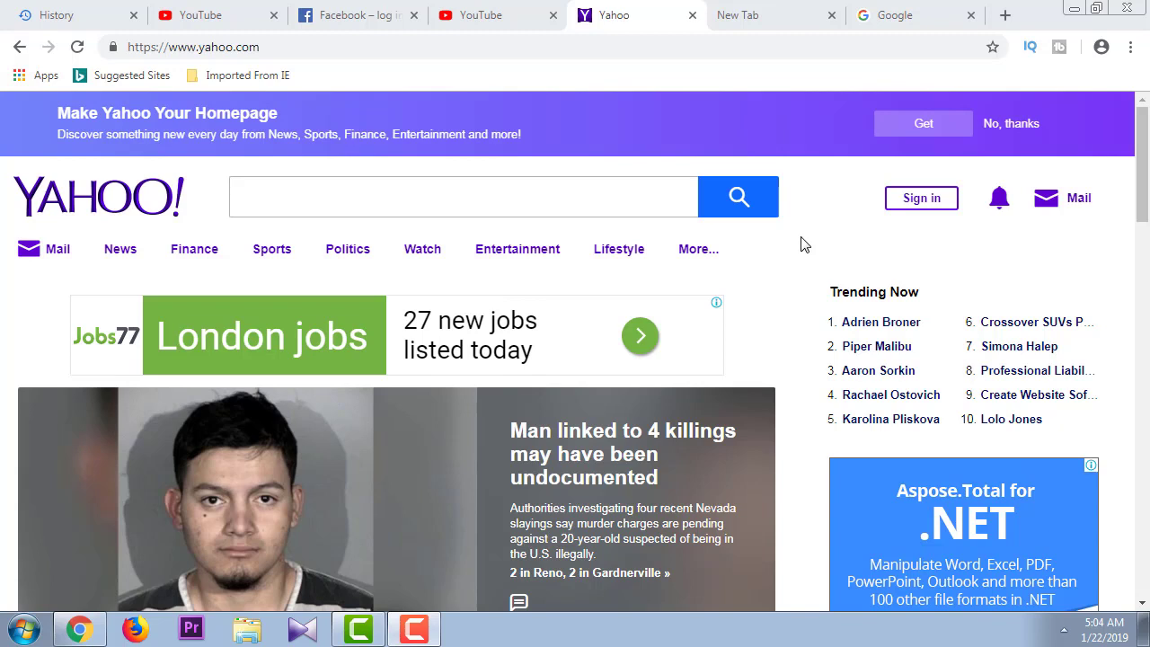
{"action": "key", "text": "ctrl+p"}
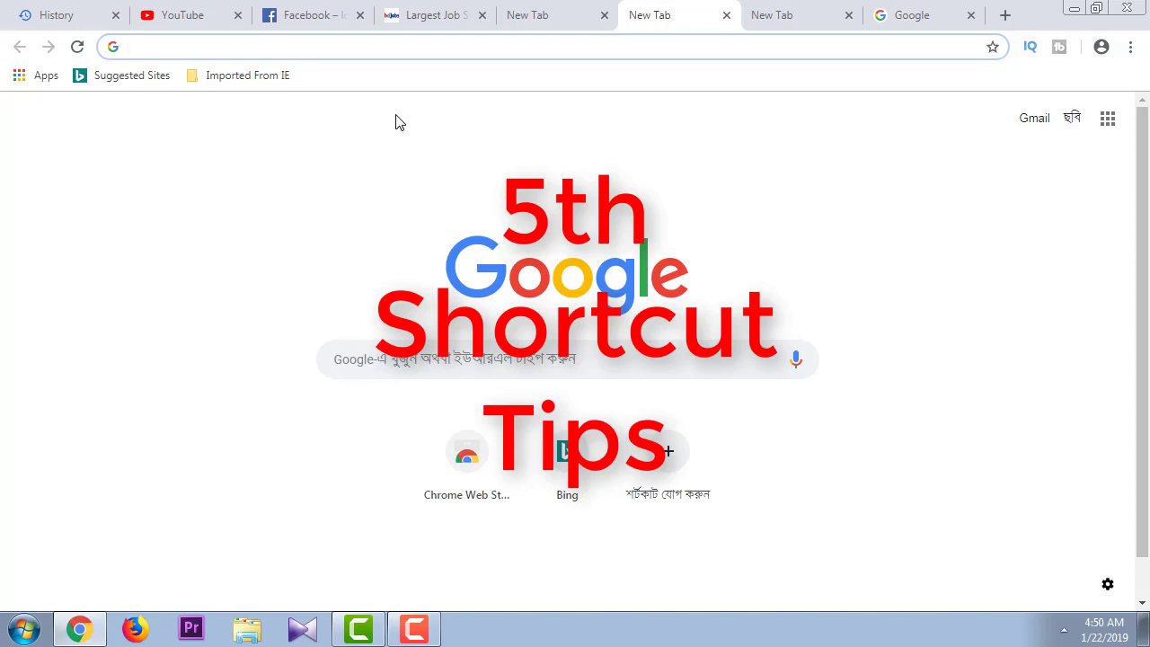
On the bdjobs tab, zoom in, zoom out to 33%, then reset zoom to 100%.
{"action": "left_click", "coordinate": [440, 18]}
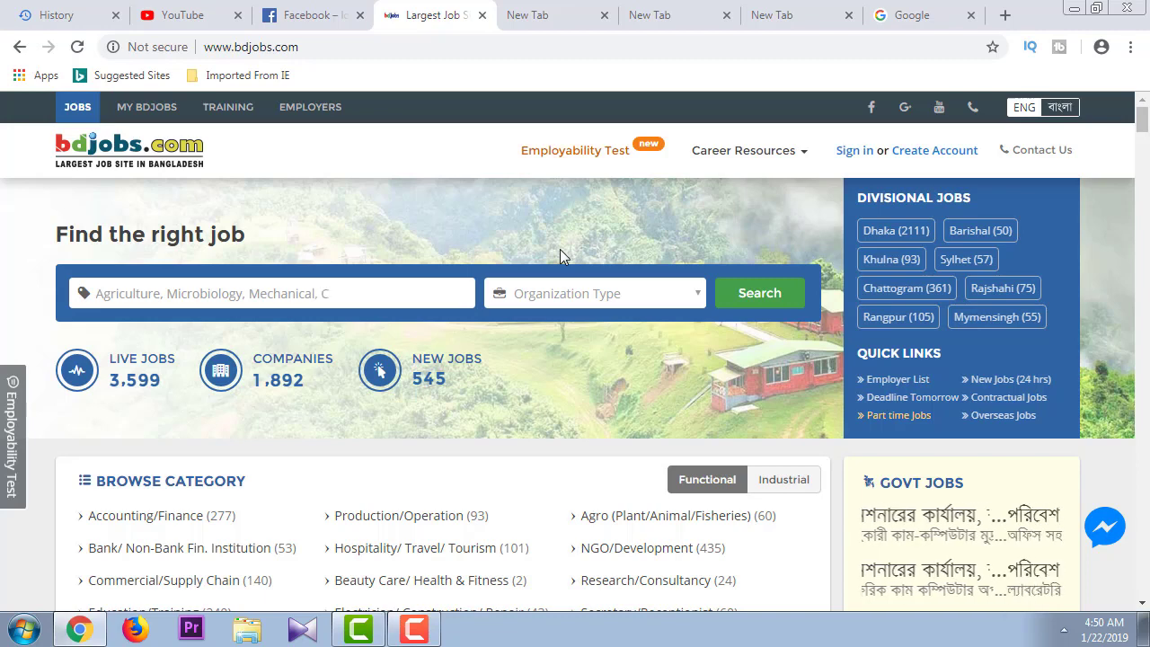
{"action": "key", "text": "ctrl+plus"}
{"action": "key", "text": "ctrl+plus"}
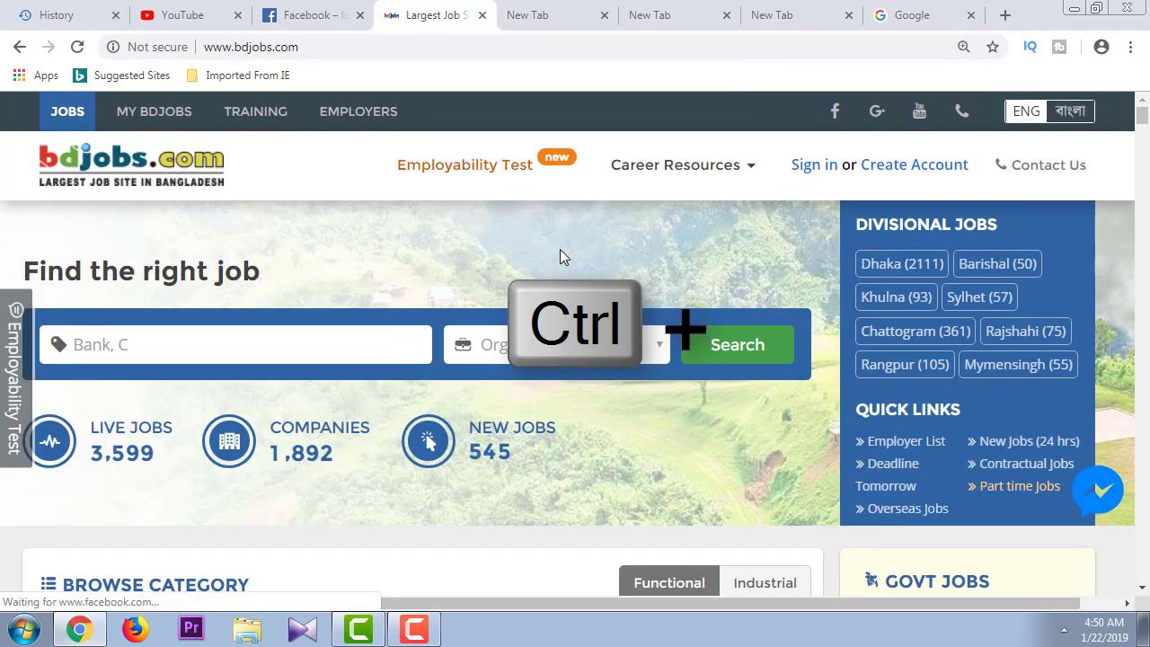
{"action": "key", "text": "ctrl+minus"}
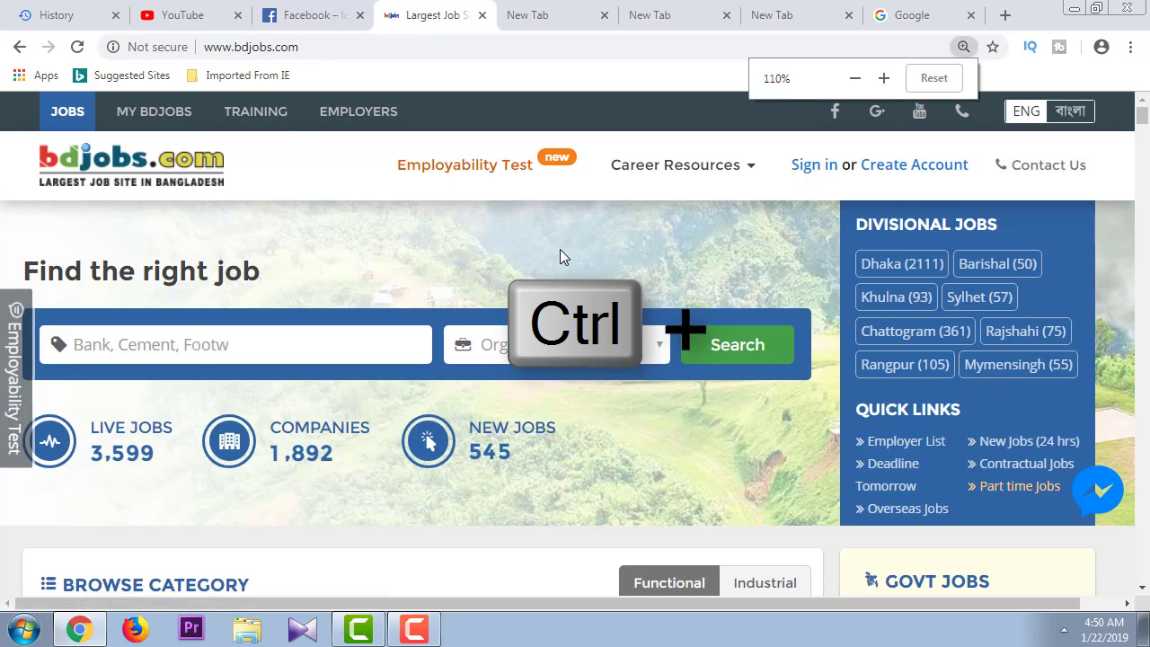
{"action": "key", "text": "ctrl+minus"}
{"action": "key", "text": "ctrl+minus"}
{"action": "key", "text": "ctrl+minus"}
{"action": "key", "text": "ctrl+minus"}
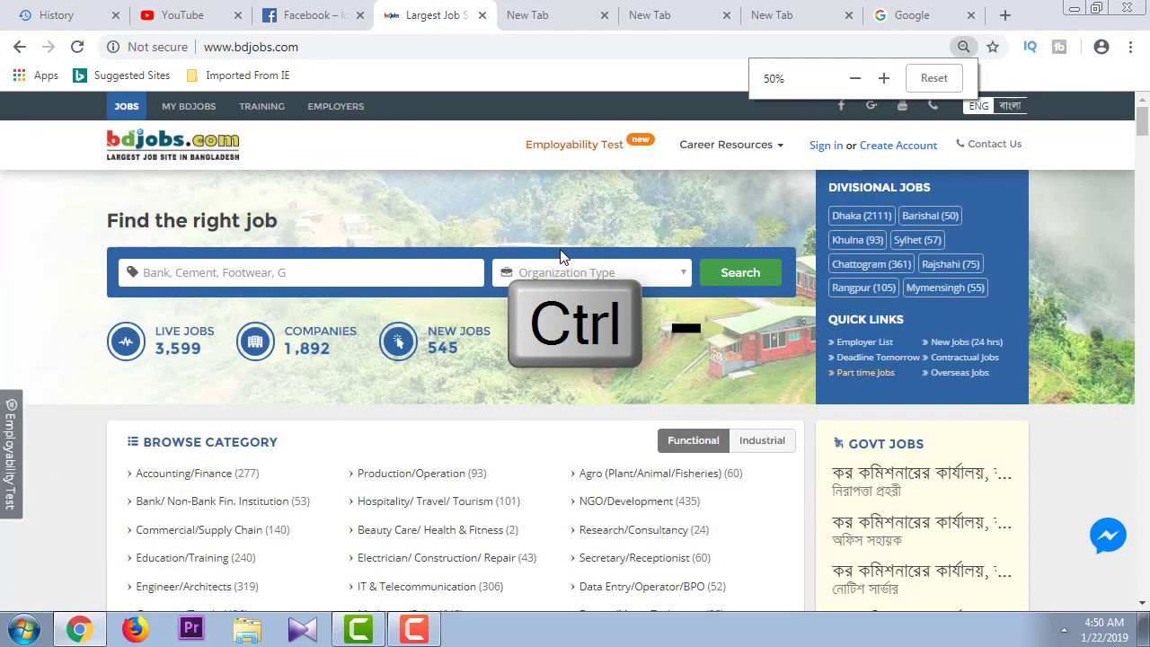
{"action": "key", "text": "ctrl+minus"}
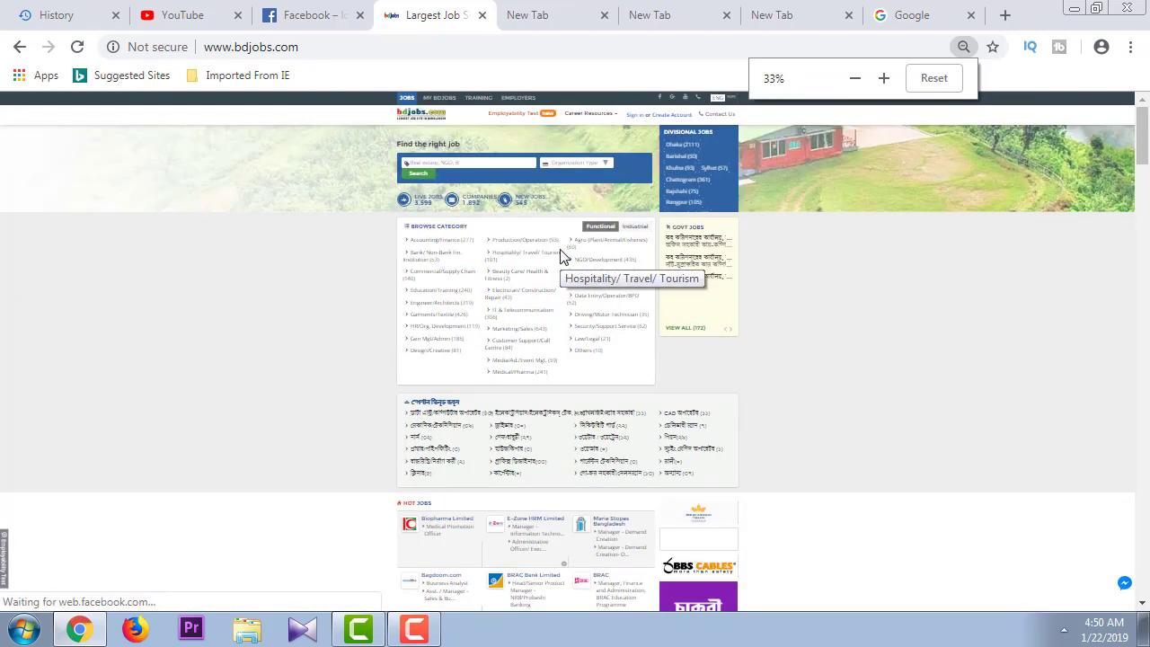
{"action": "key", "text": "ctrl+plus"}
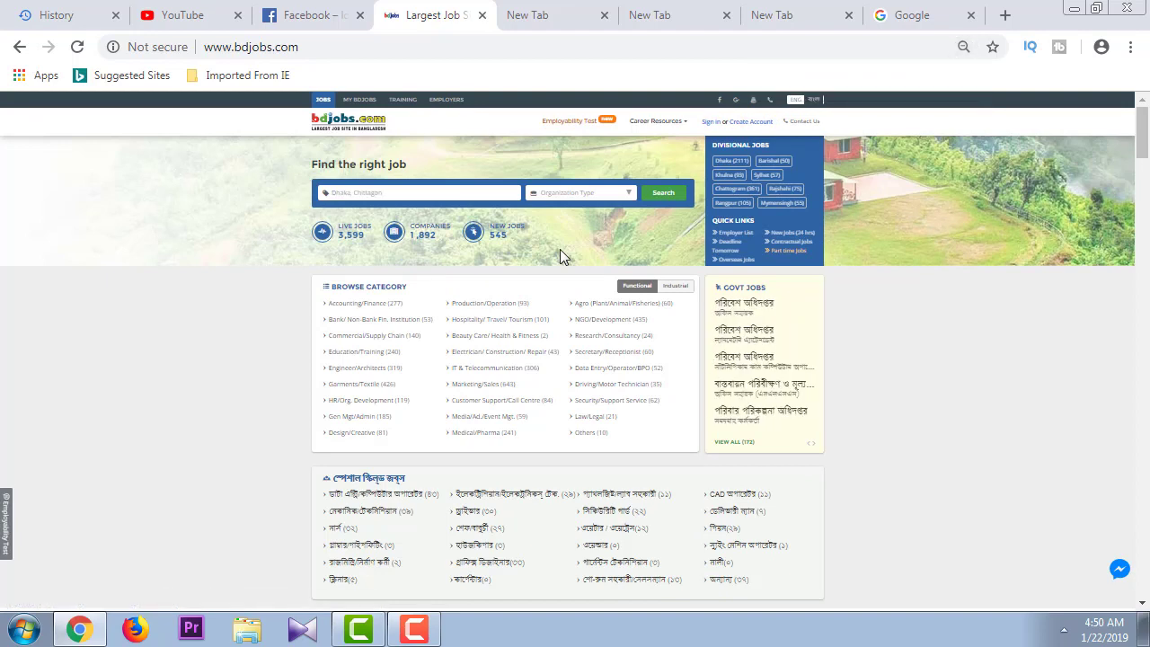
{"action": "key", "text": "ctrl+0"}
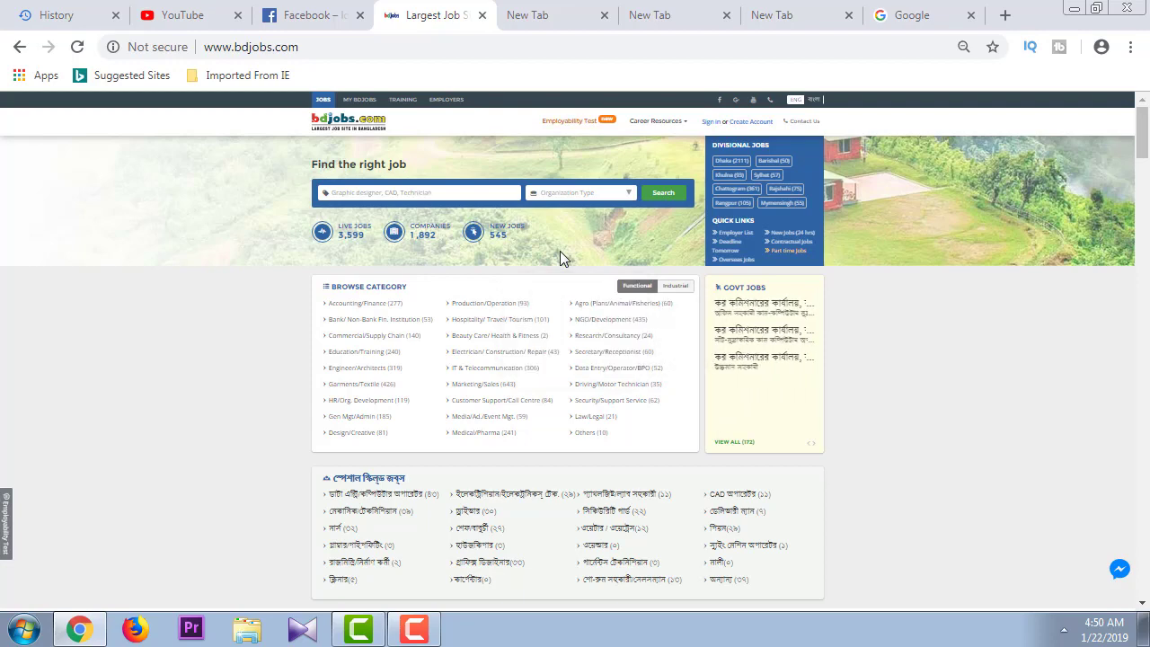
{"action": "key", "text": "ctrl+0"}
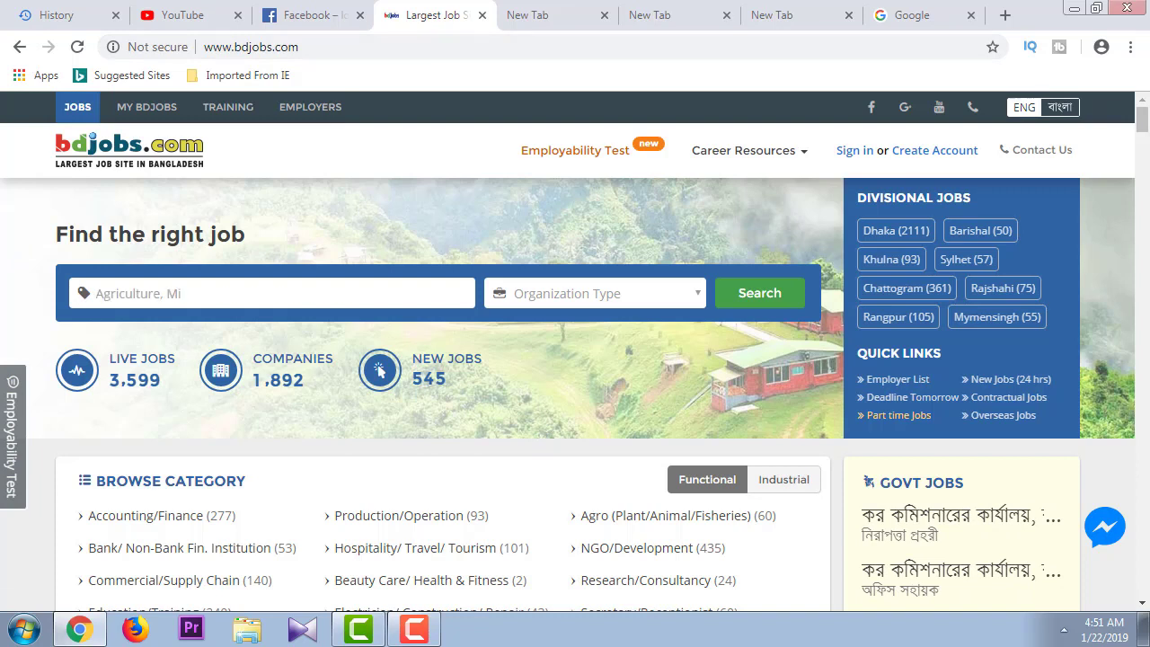
Try partial selections of the bdjobs address, then select the whole URL with Ctrl+L.
{"action": "double_click", "coordinate": [378, 50]}
{"action": "left_click", "coordinate": [378, 51]}
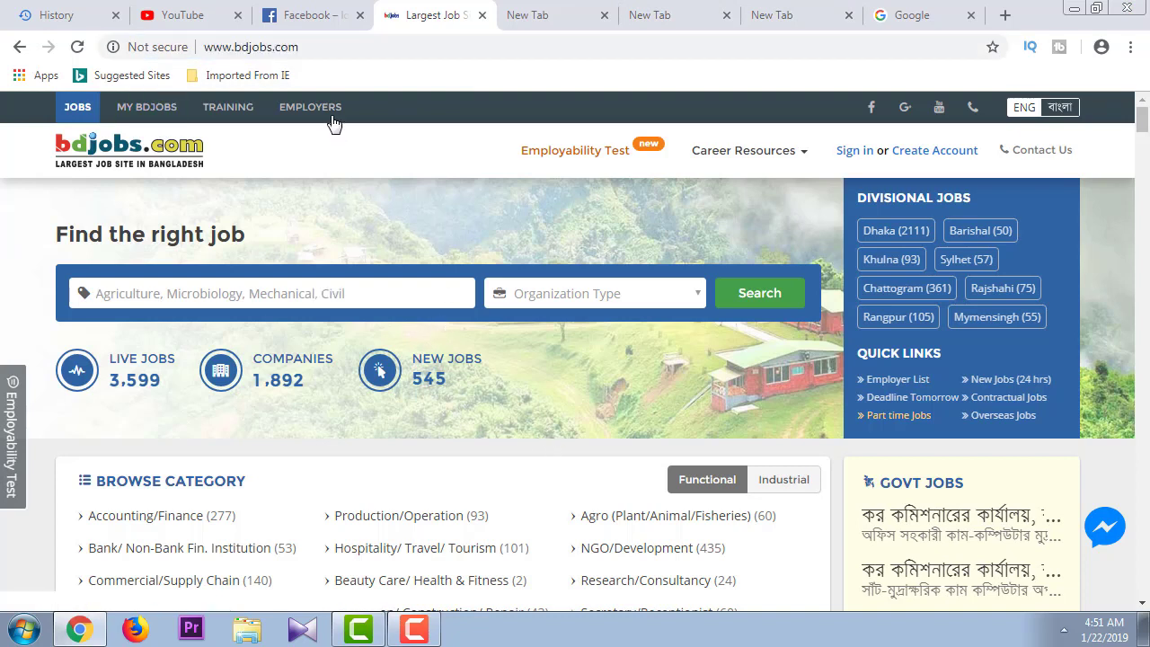
{"action": "double_click", "coordinate": [289, 46]}
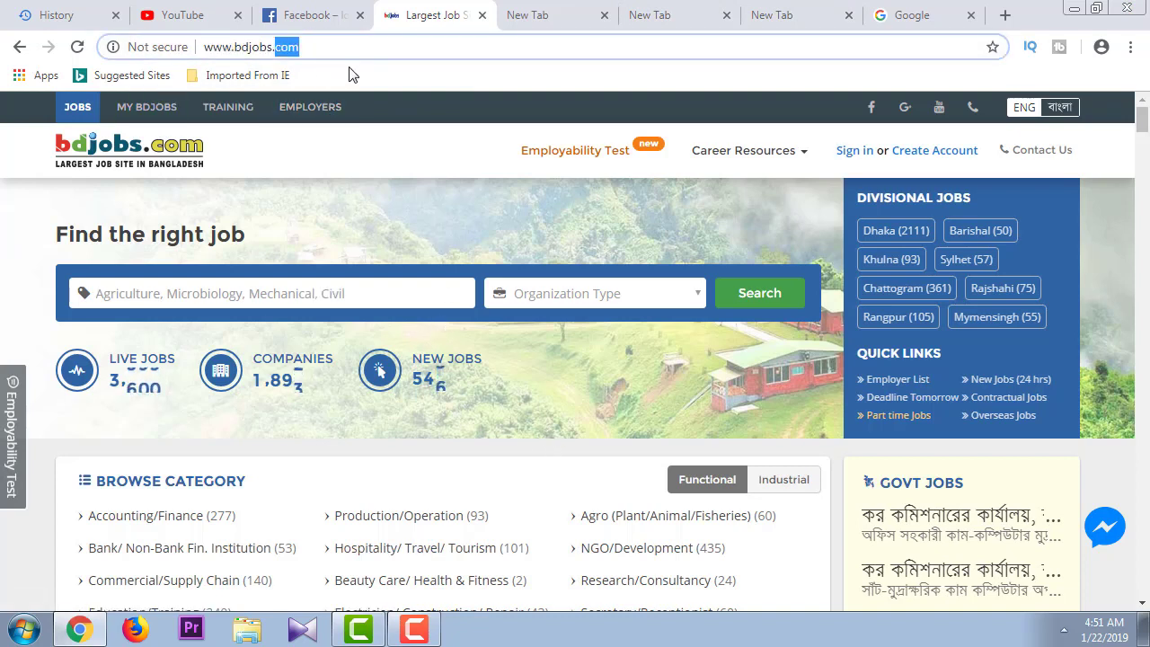
{"action": "left_click", "coordinate": [509, 406]}
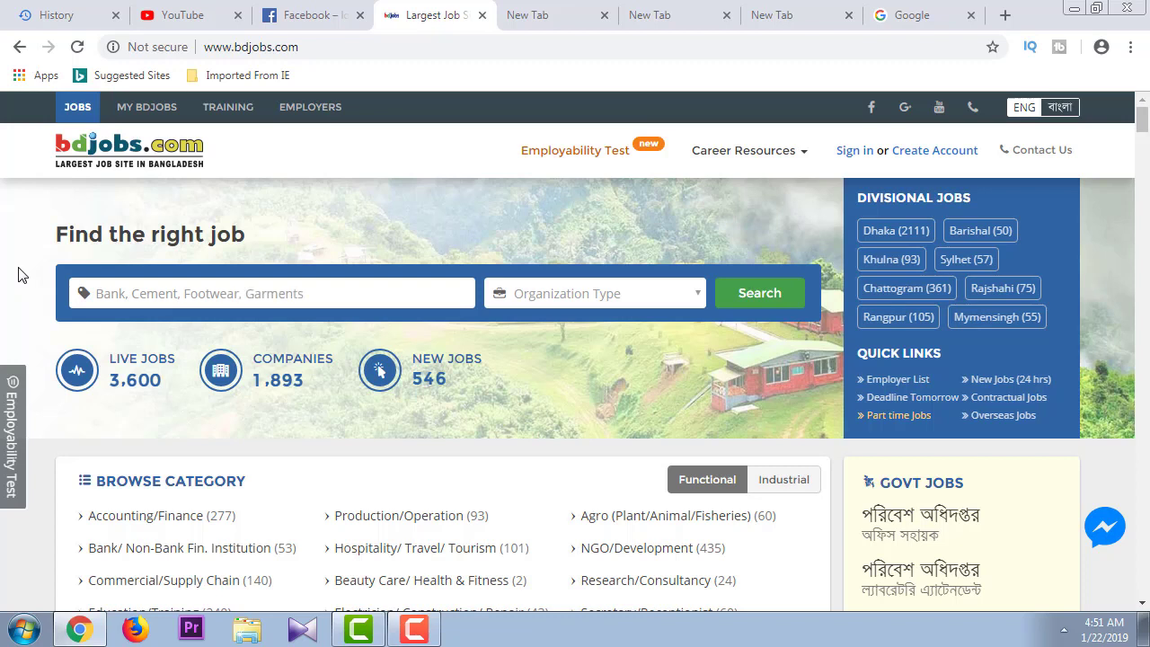
{"action": "key", "text": "ctrl+l"}
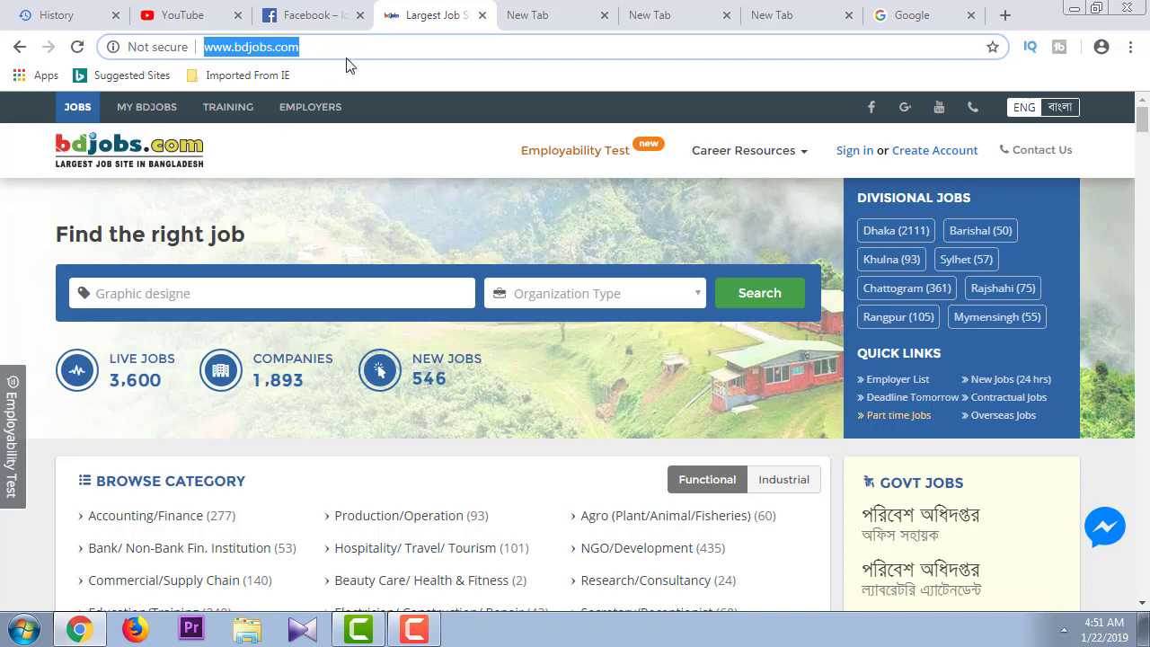
Paste the copied bdjobs address into the empty new tab and load it.
{"action": "left_click", "coordinate": [500, 20]}
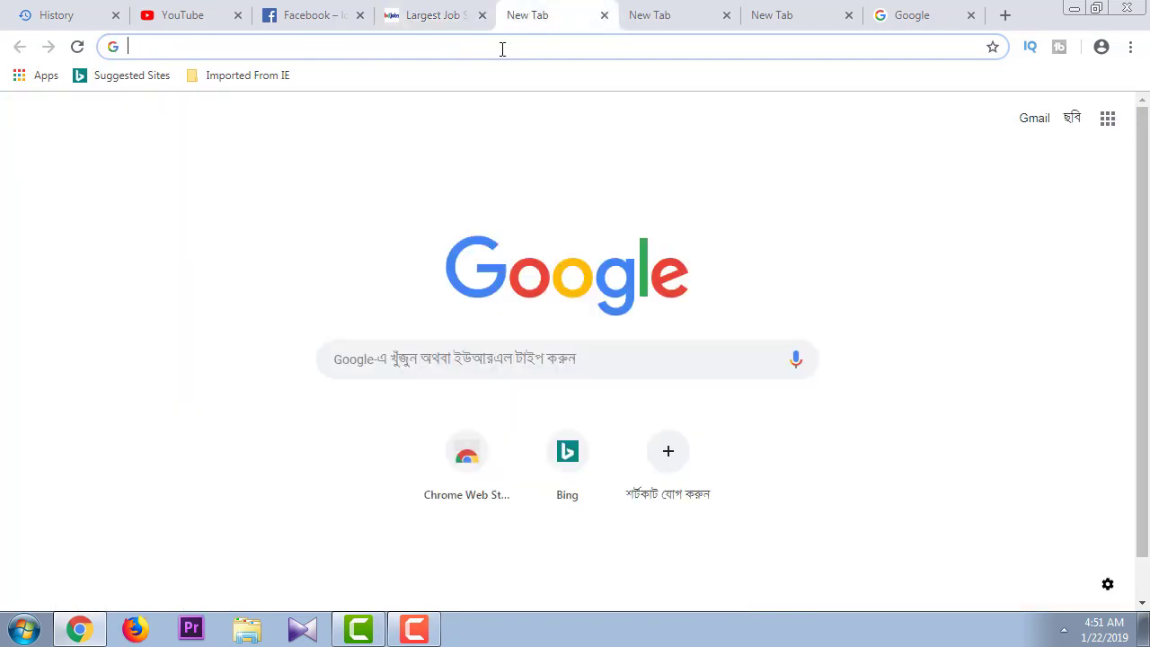
{"action": "type", "text": "http://www.bdjobs.com/"}
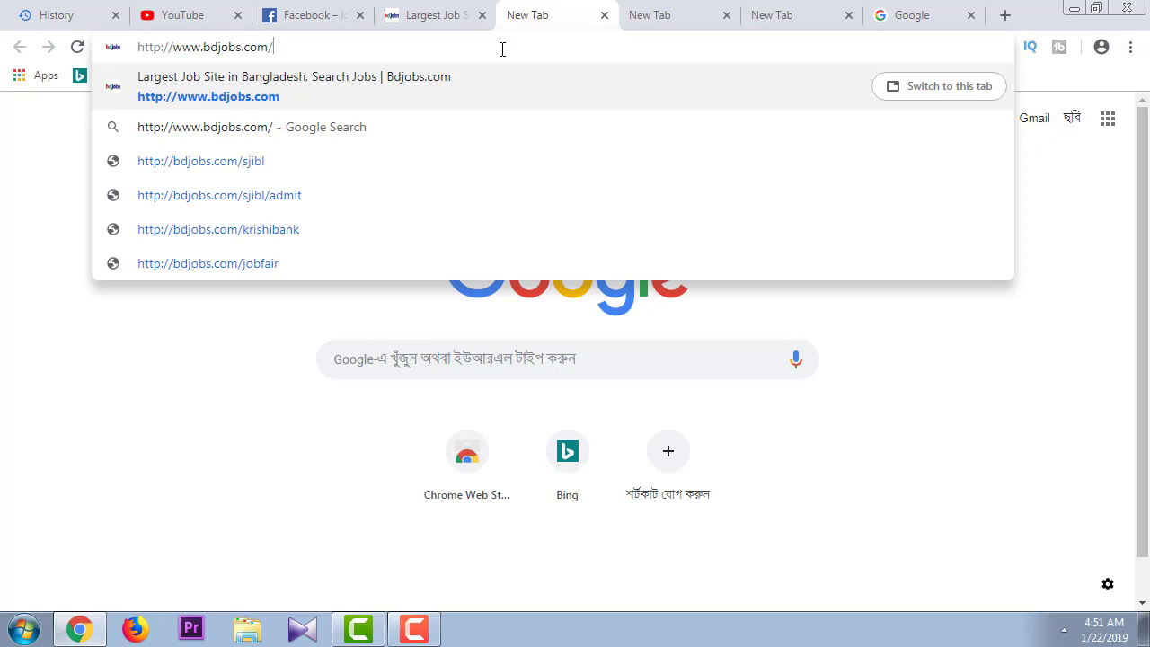
{"action": "key", "text": "Return"}
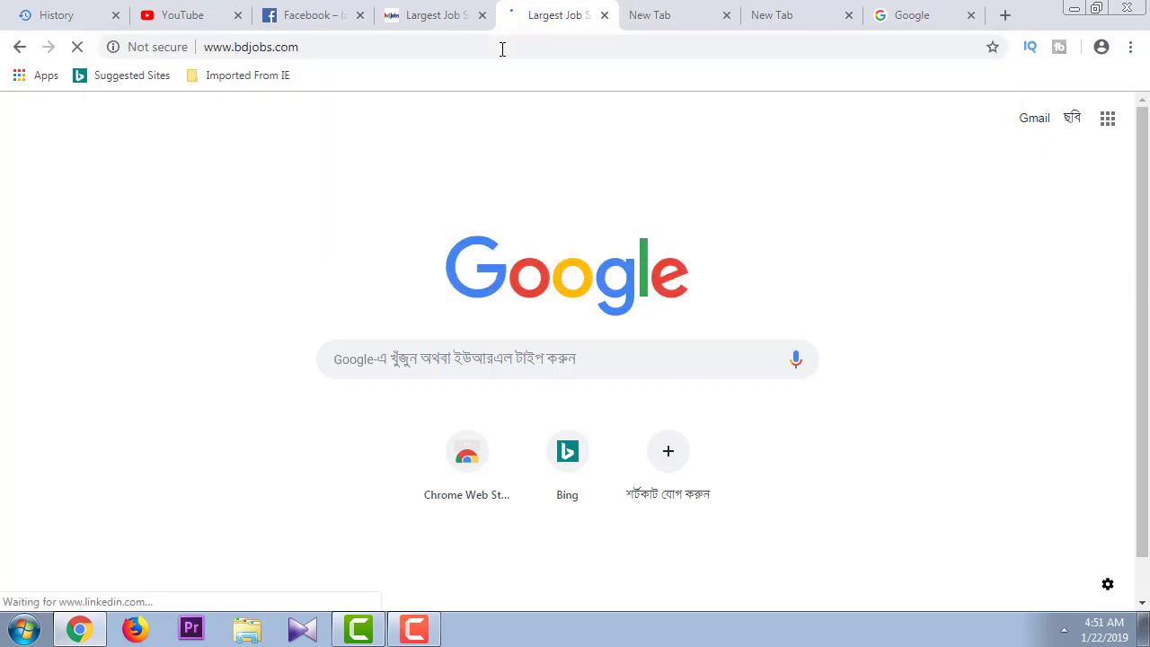
Copy and re-paste the bdjobs address, then reload the page with Ctrl+R.
{"action": "key", "text": "ctrl+l"}
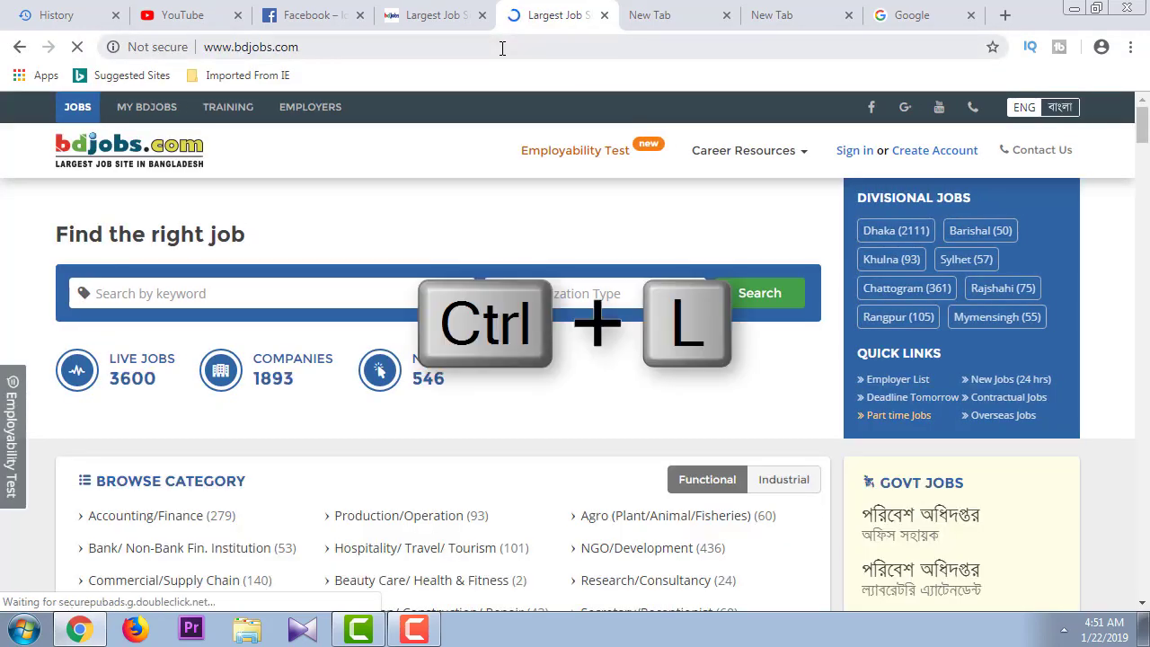
{"action": "key", "text": "ctrl+c"}
{"action": "key", "text": "ctrl+v"}
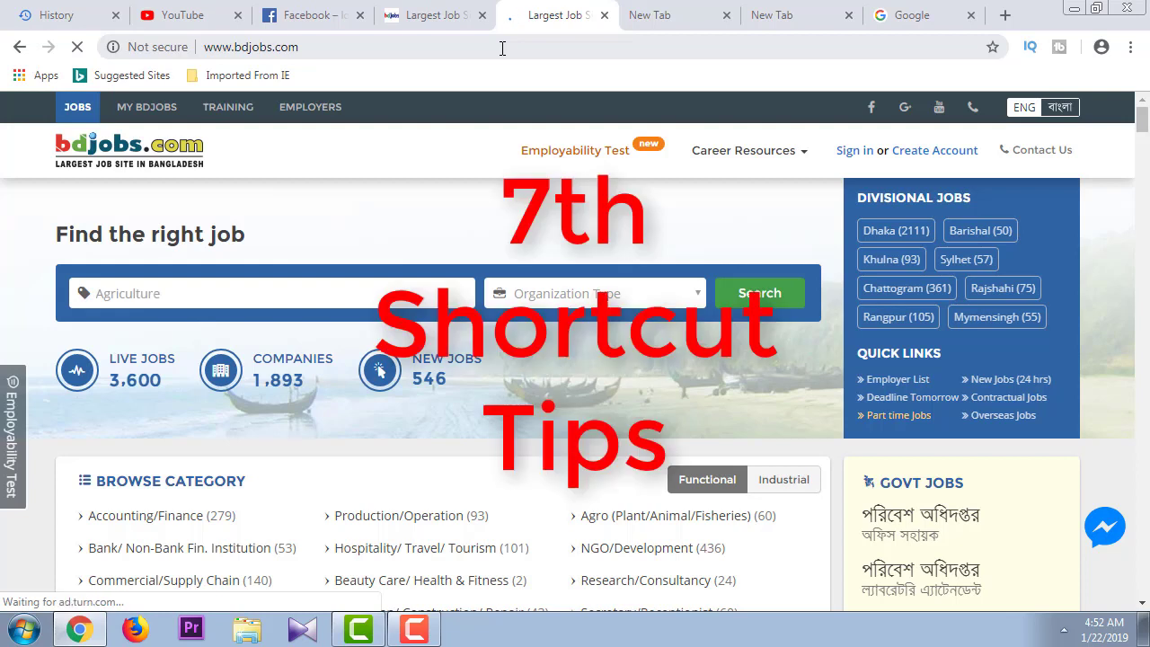
{"action": "left_click", "coordinate": [502, 47]}
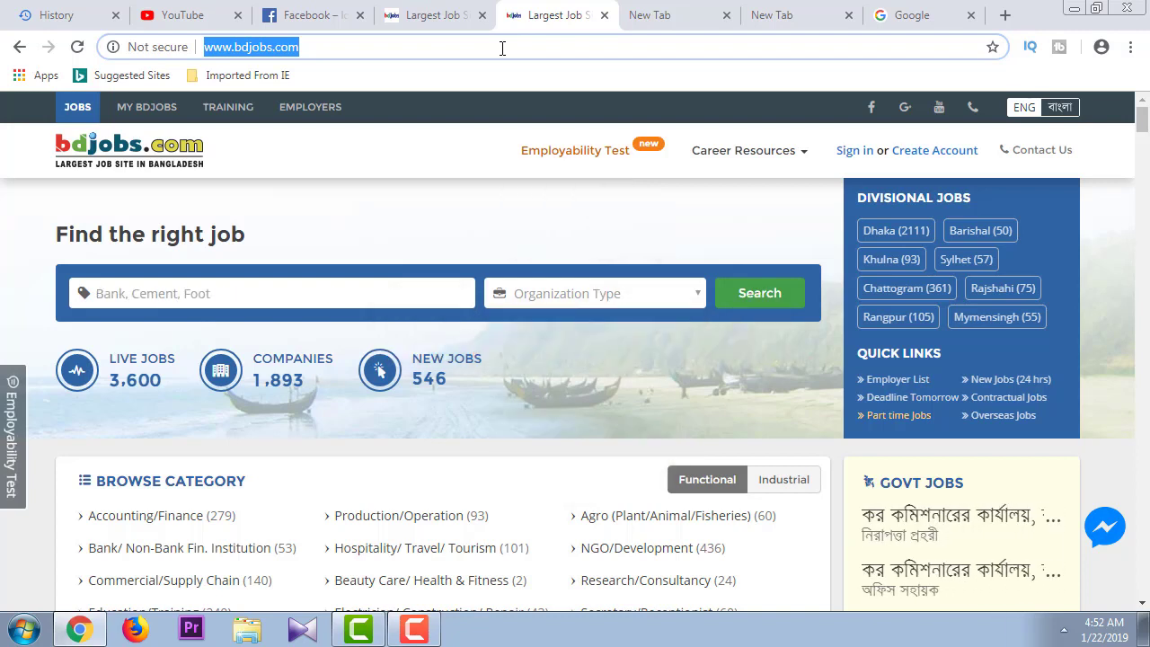
{"action": "key", "text": "ctrl+r"}
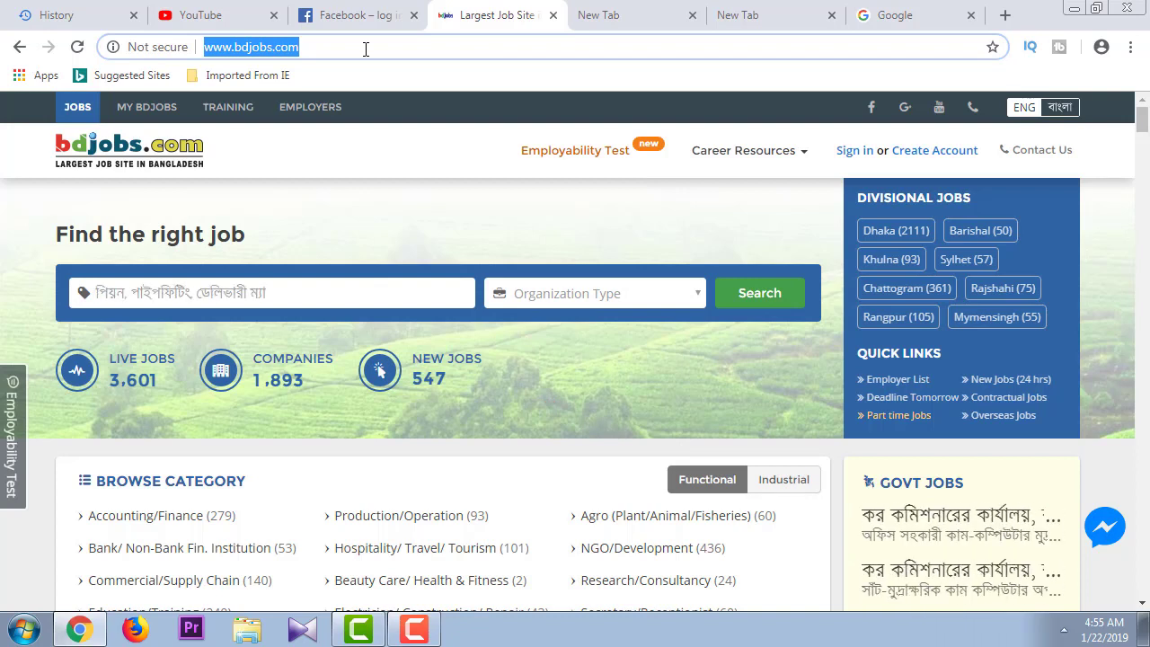
Search Google for 'gmail' and open the Gmail about page from the results.
{"action": "type", "text": "gma"}
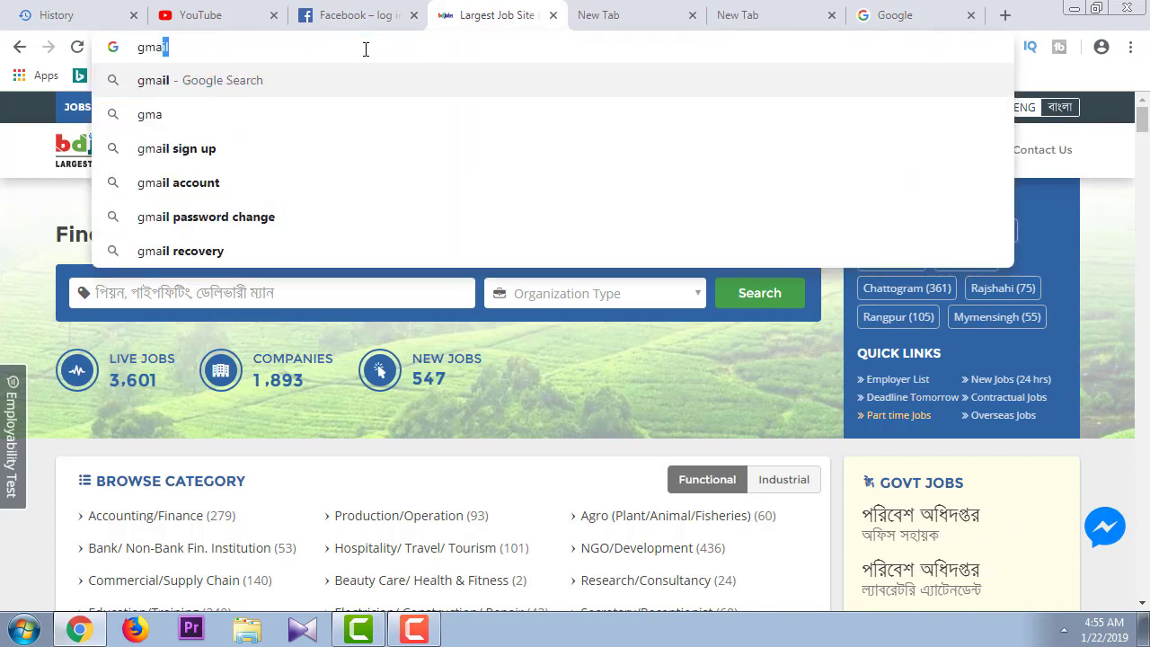
{"action": "type", "text": "il"}
{"action": "key", "text": "Down"}
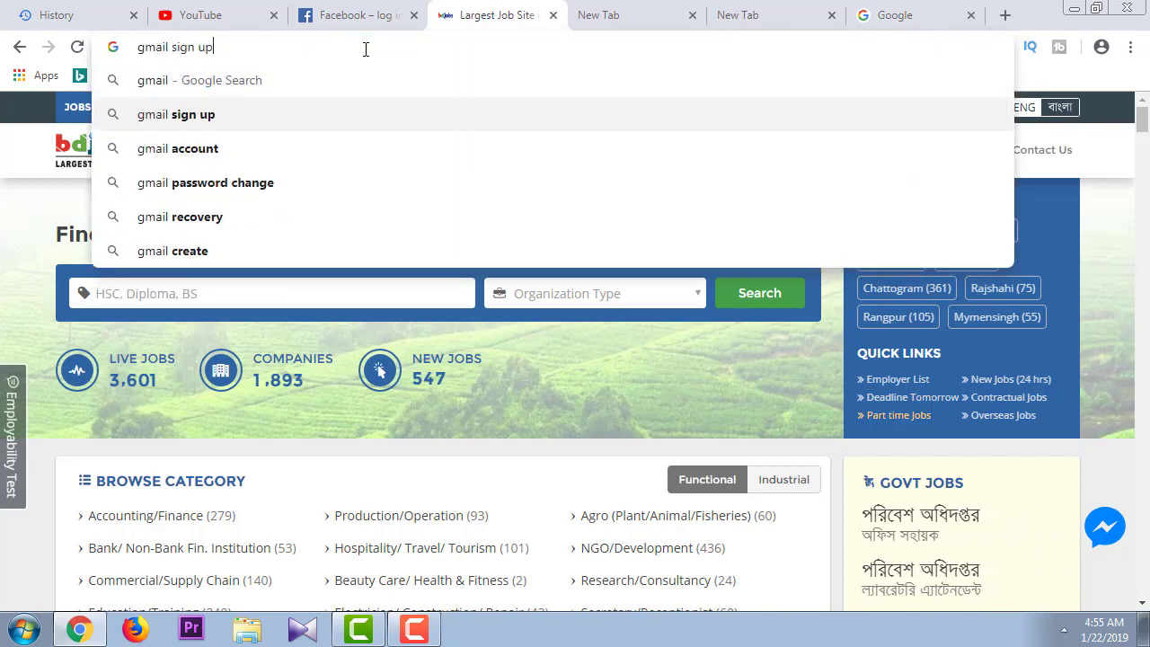
{"action": "key", "text": "Up"}
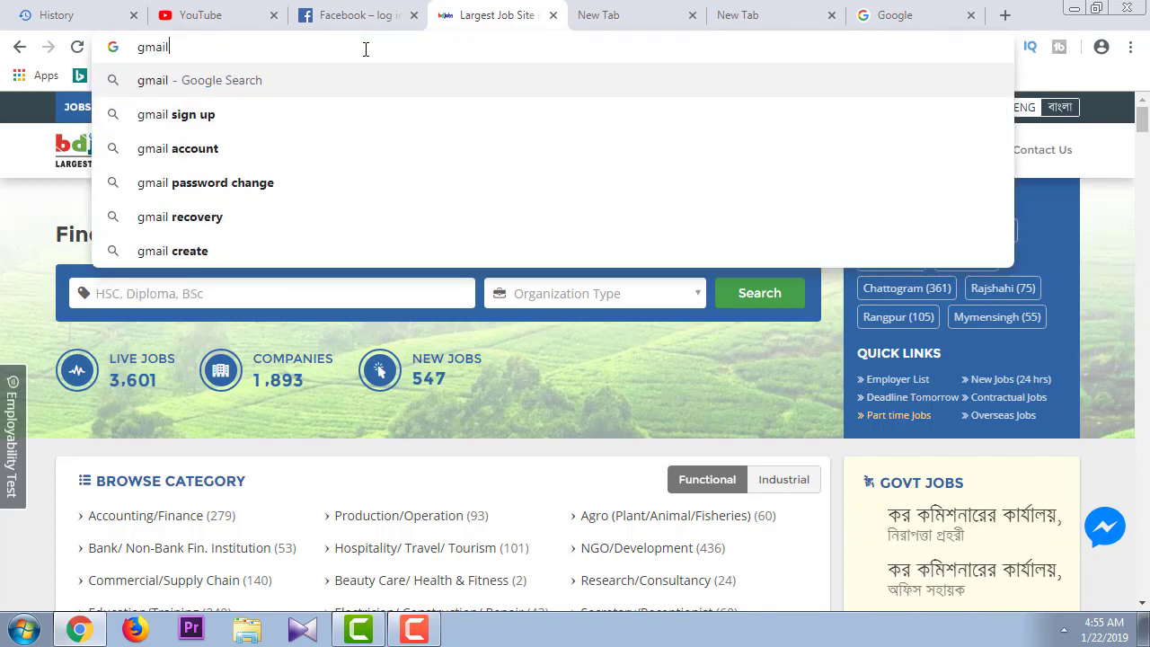
{"action": "key", "text": "Return"}
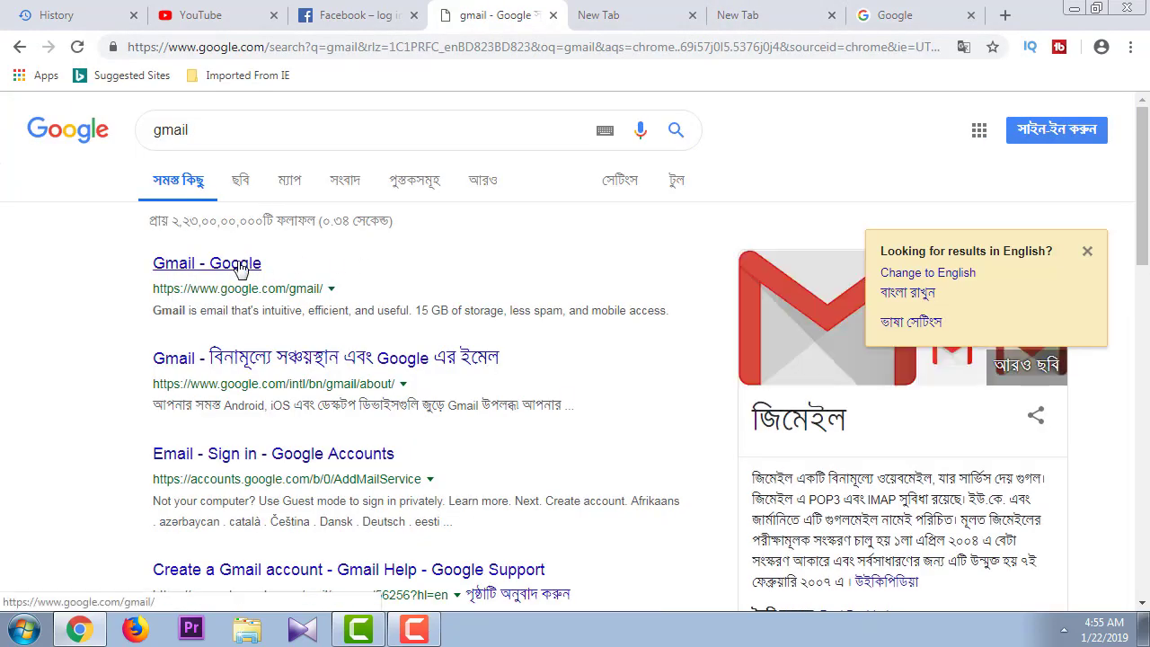
{"action": "left_click", "coordinate": [240, 269]}
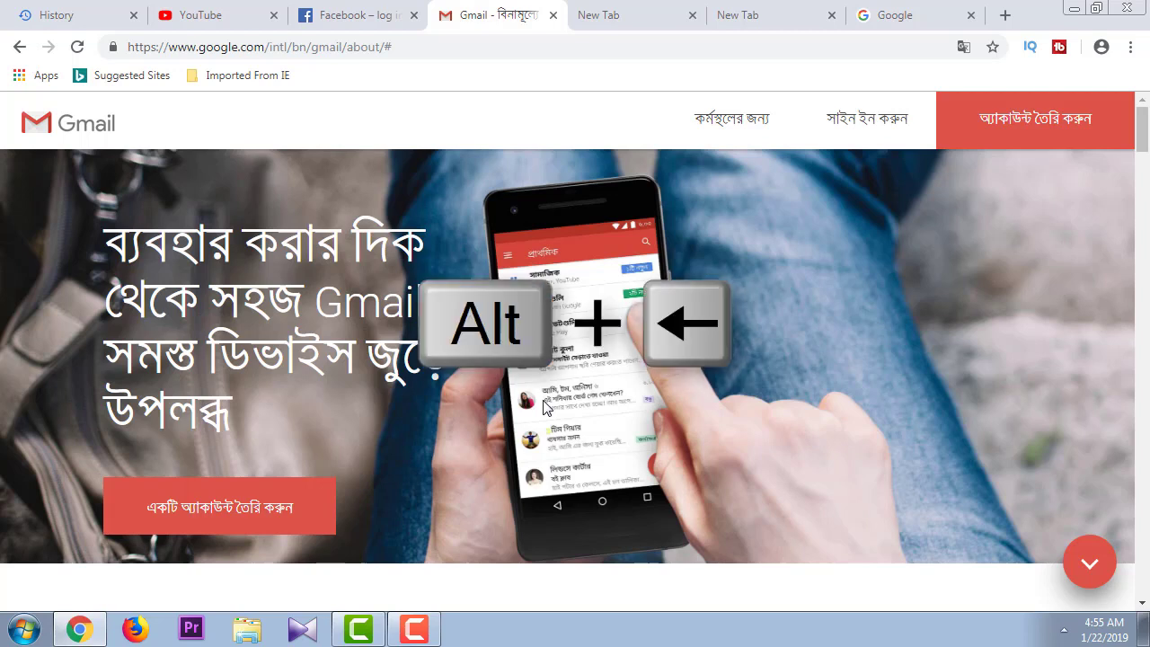
{"action": "key", "text": "alt+Left"}
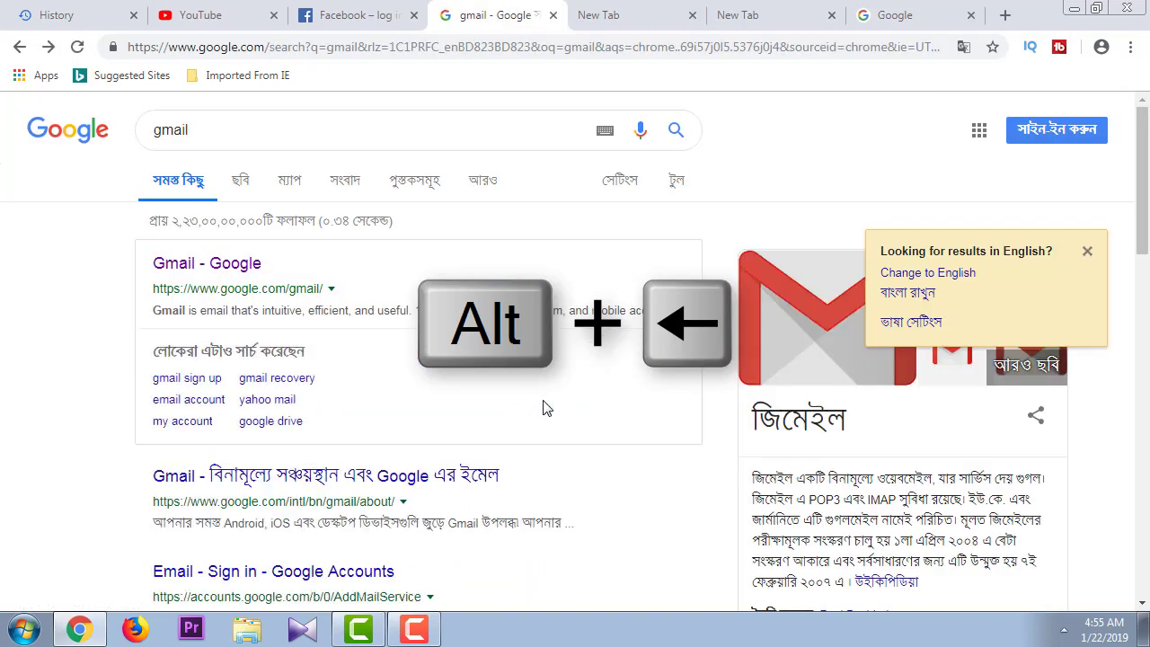
{"action": "key", "text": "alt+Left"}
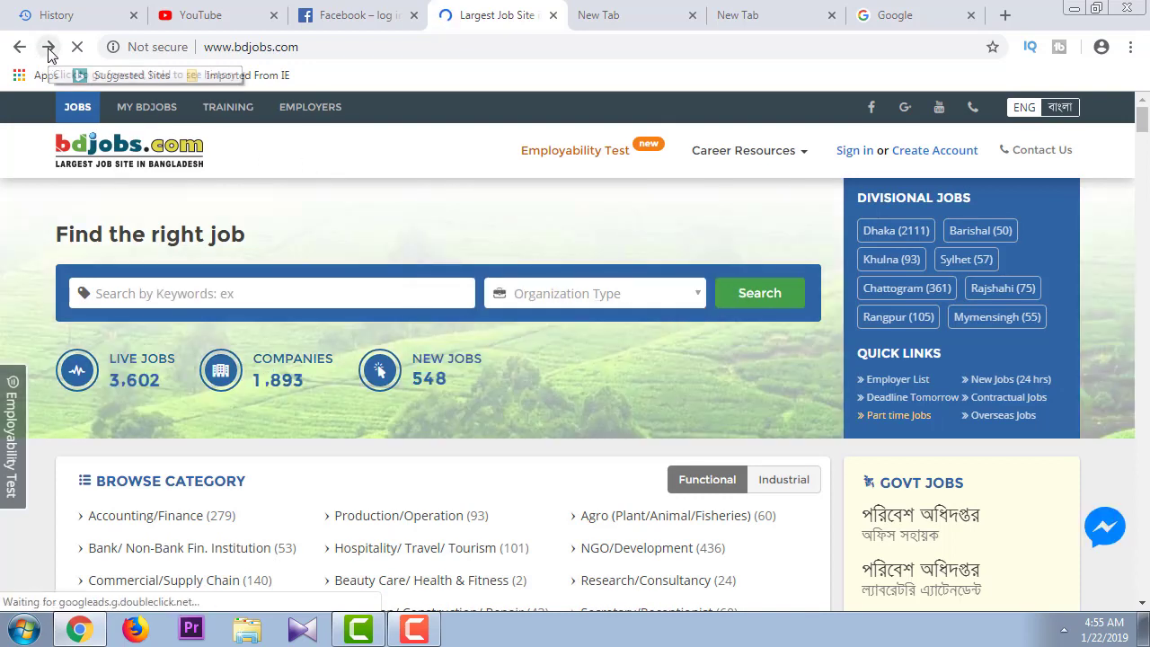
{"action": "key", "text": "alt+Right"}
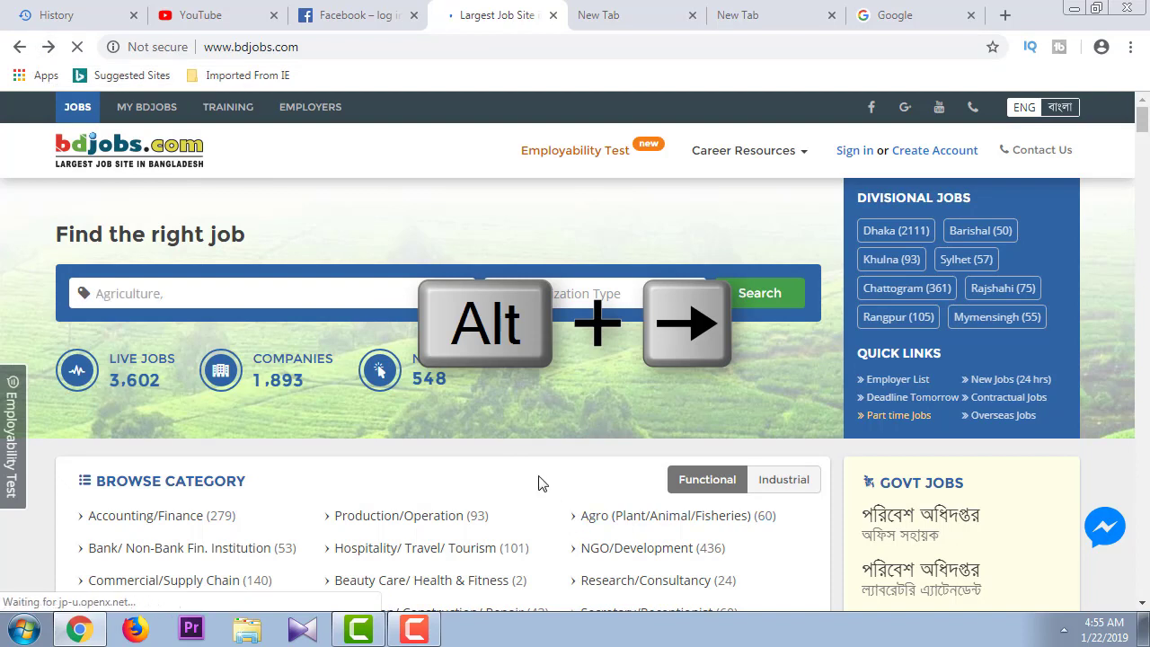
{"action": "key", "text": "alt+Right"}
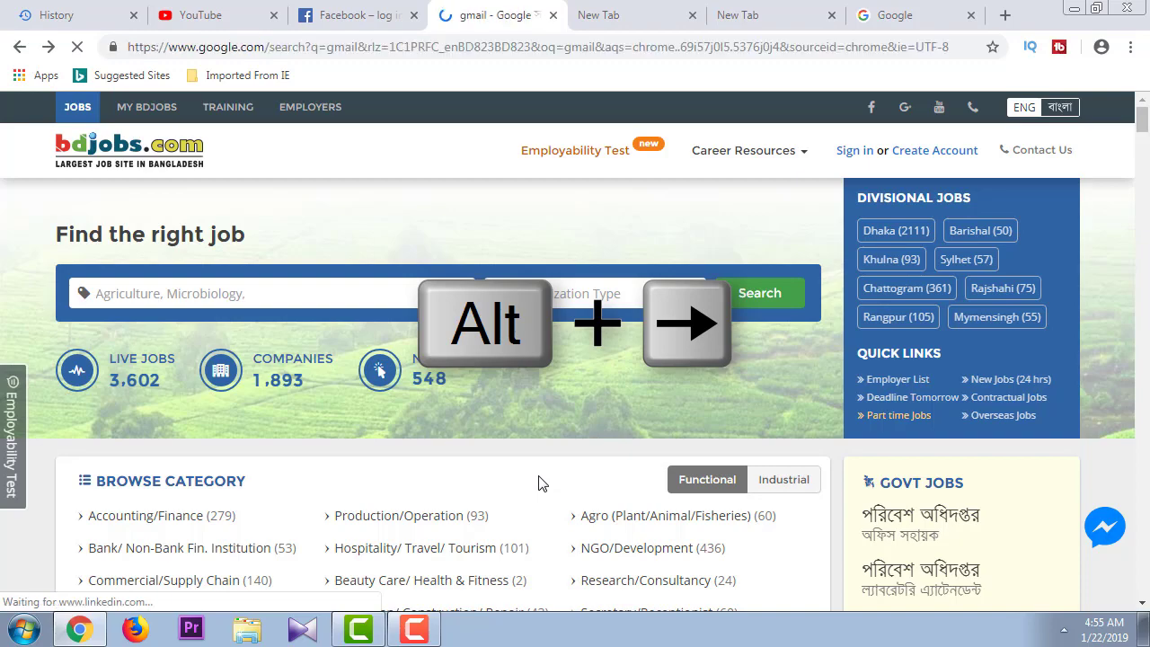
{"action": "key", "text": "alt+Right"}
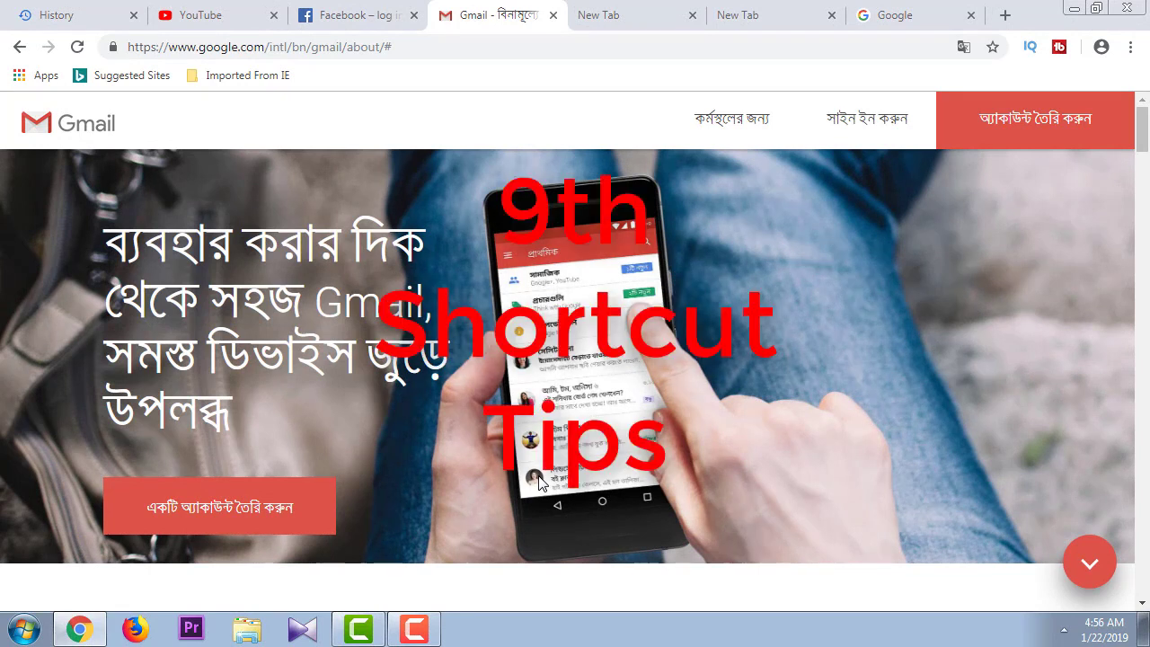
{"action": "triple_click", "coordinate": [357, 48]}
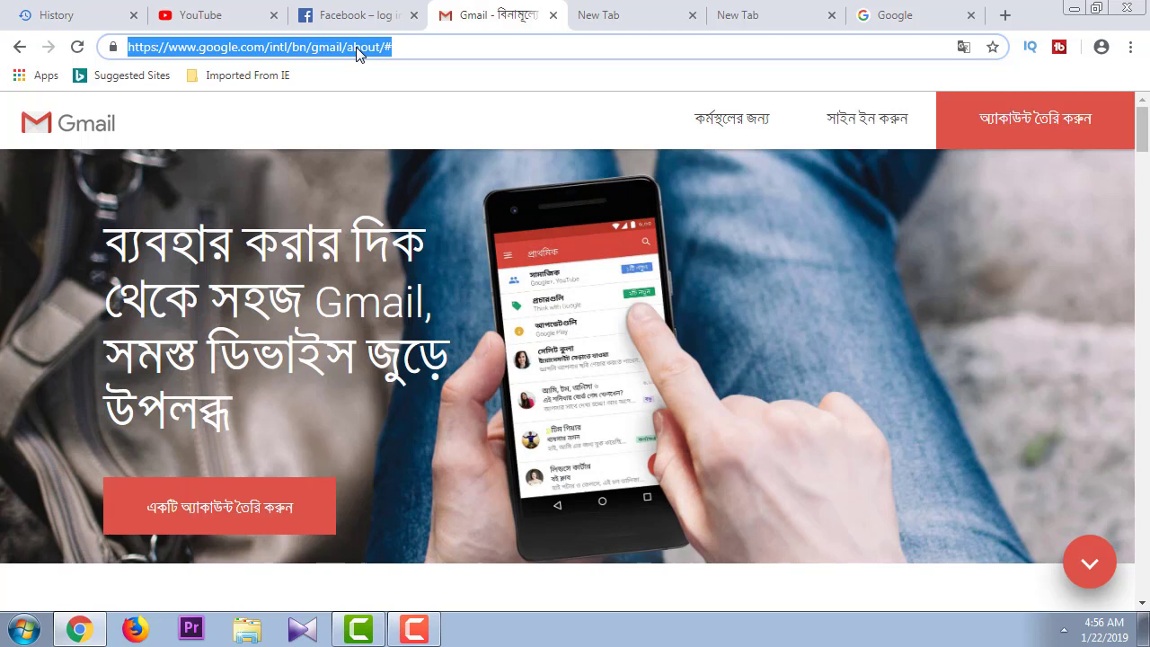
{"action": "type", "text": "youtub"}
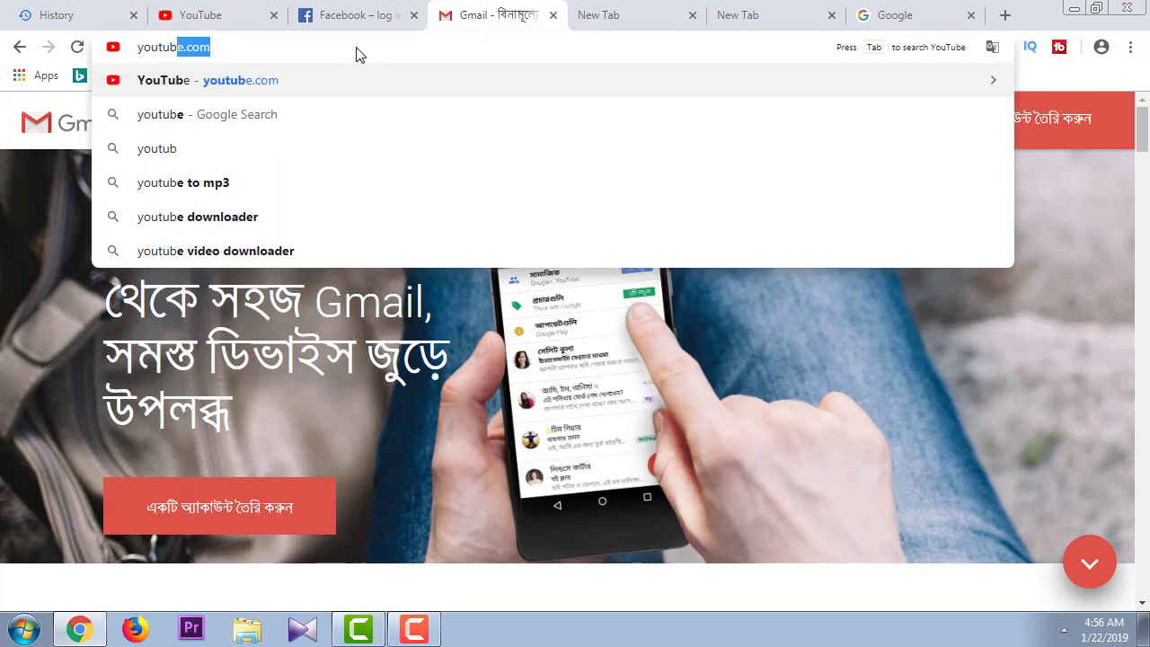
{"action": "type", "text": "e"}
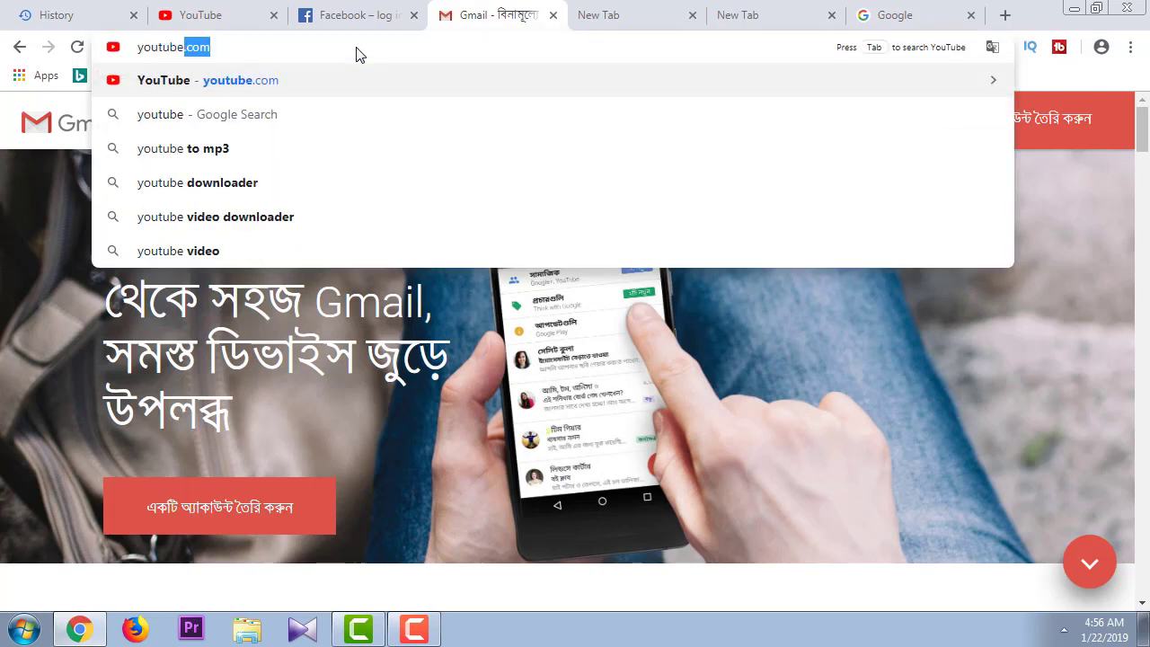
{"action": "key", "text": "ctrl+Return"}
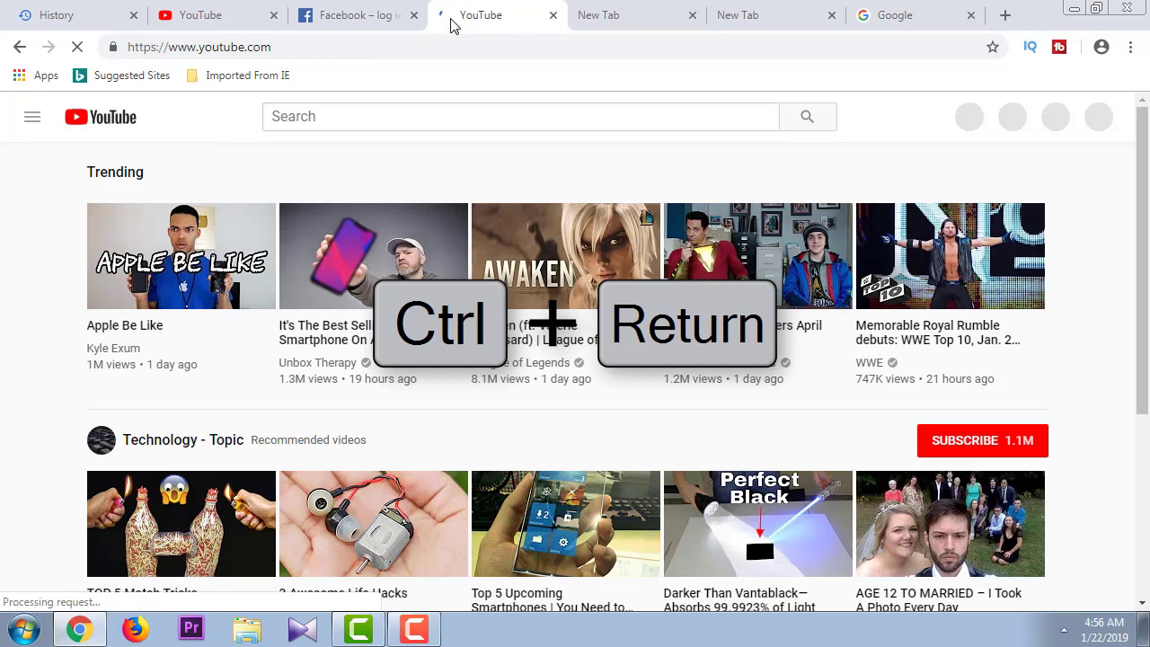
{"action": "left_click", "coordinate": [632, 8]}
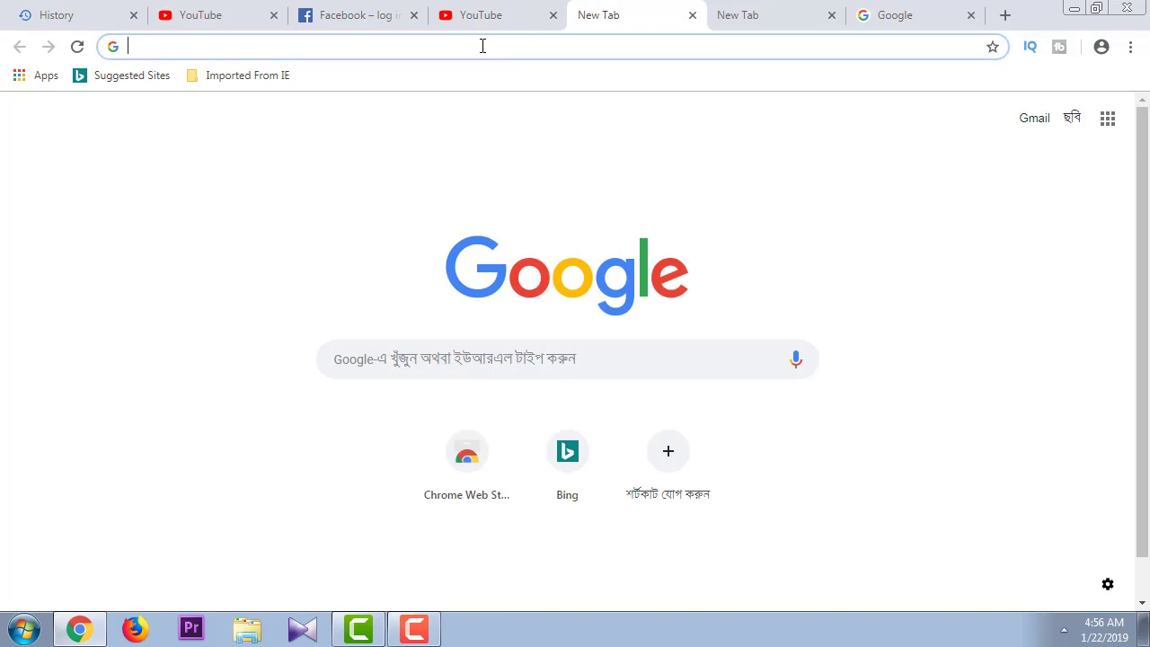
{"action": "type", "text": "ya"}
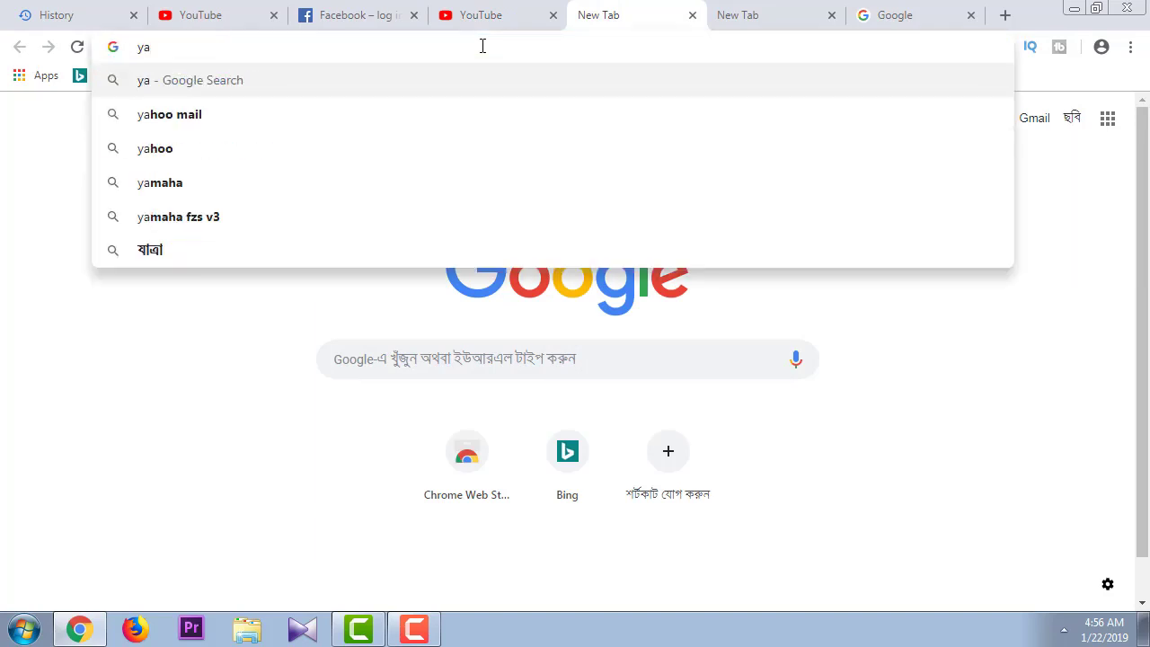
{"action": "type", "text": "hoo"}
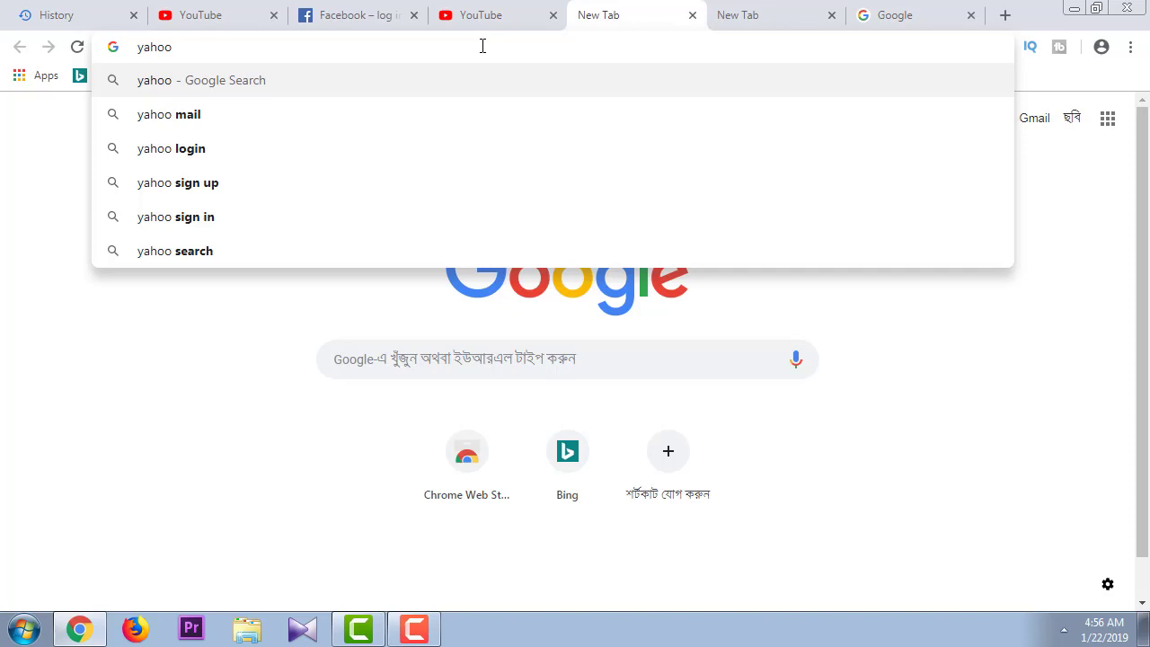
{"action": "key", "text": "ctrl+Return"}
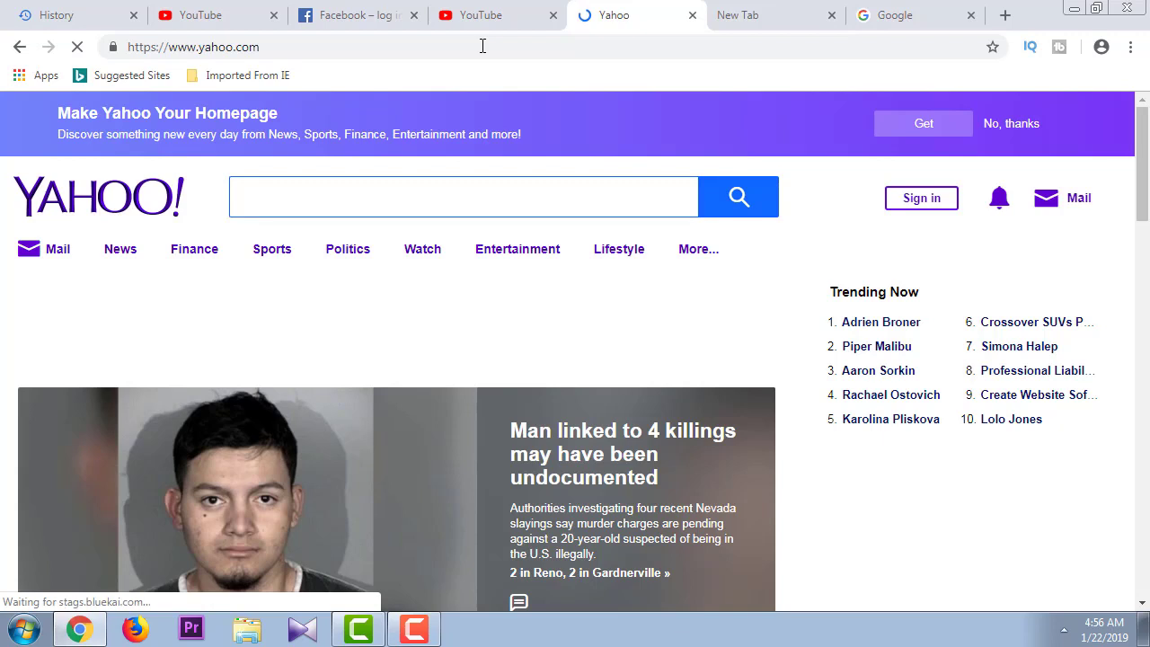
{"action": "key", "text": "ctrl+Return"}
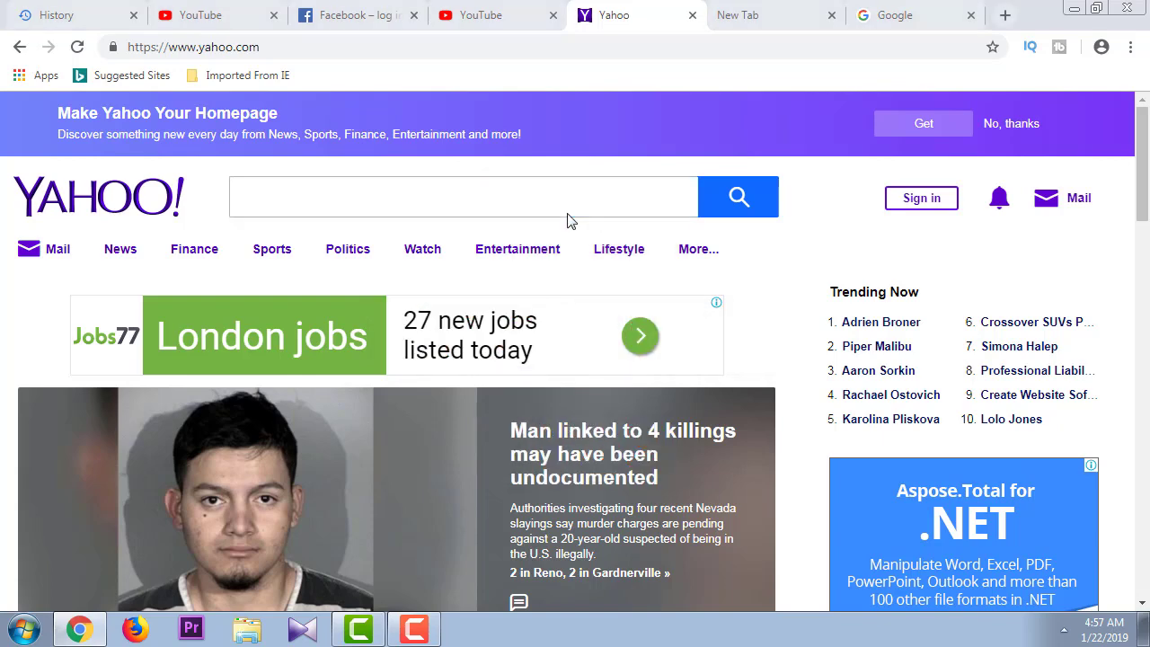
{"action": "key", "text": "ctrl+s"}
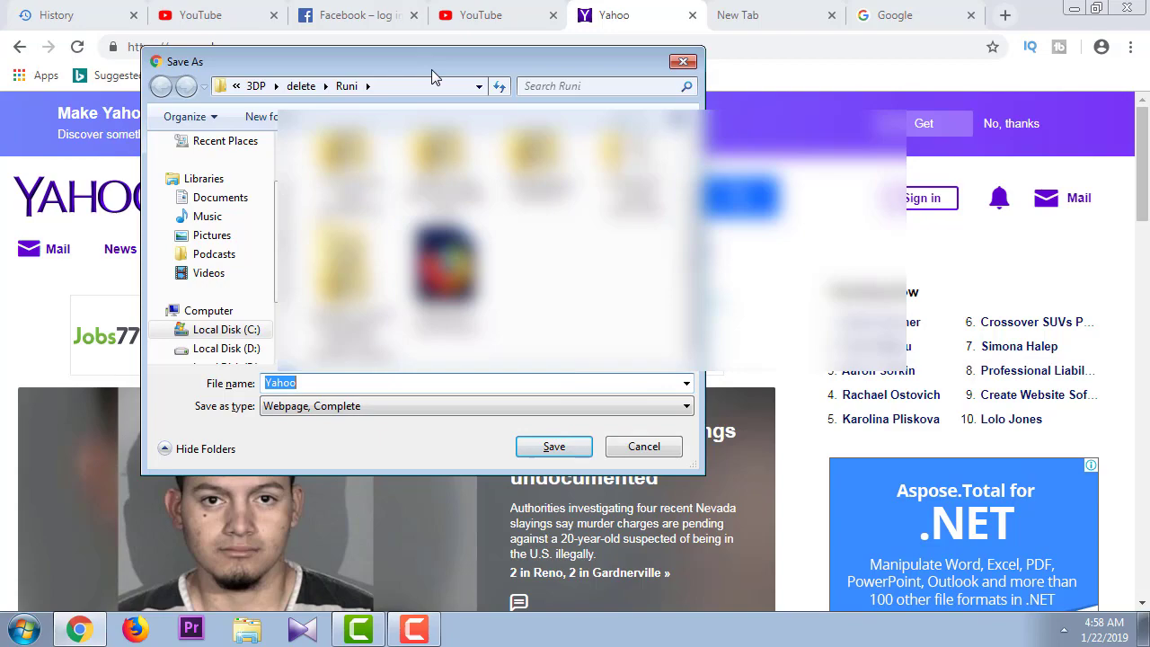
{"action": "left_click_drag", "start_coordinate": [432, 76], "coordinate": [559, 106]}
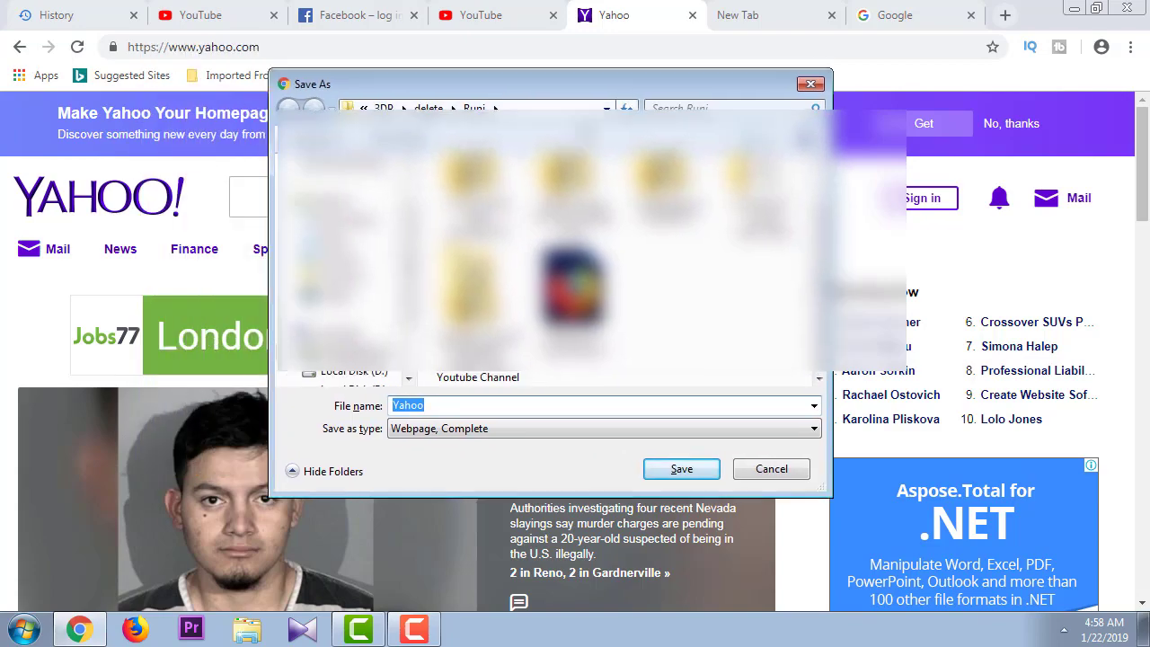
{"action": "left_click", "coordinate": [800, 479]}
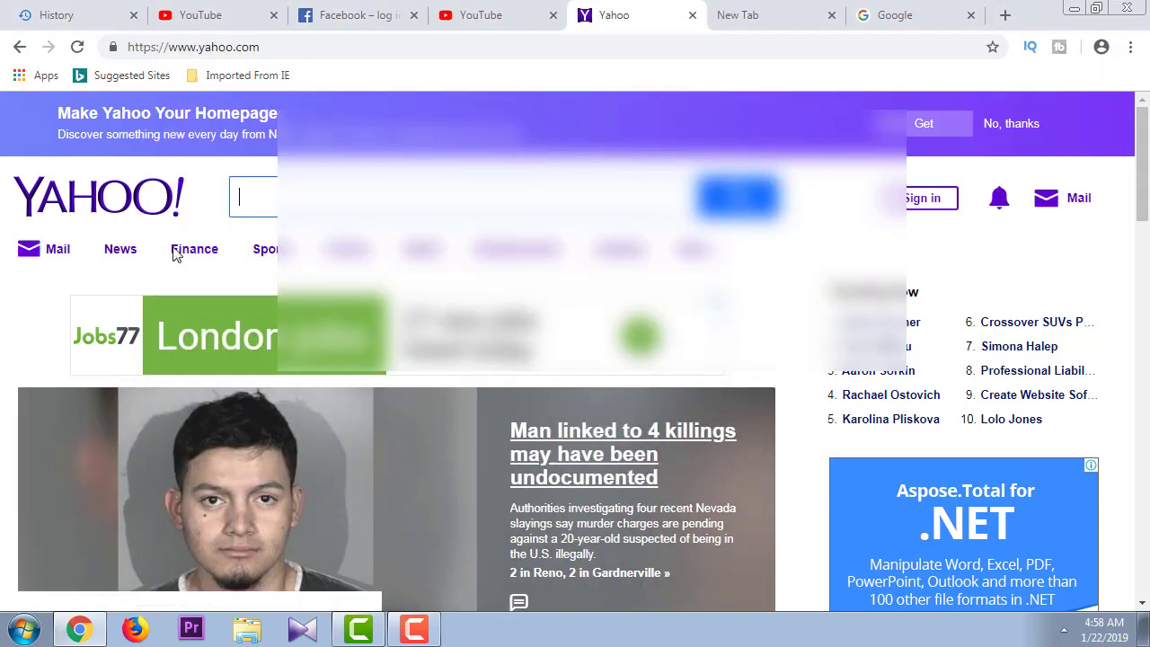
{"action": "scroll", "coordinate": [465, 180], "scroll_direction": "down", "scroll_amount": 5}
{"action": "scroll", "coordinate": [454, 207], "scroll_direction": "down", "scroll_amount": 2}
{"action": "scroll", "coordinate": [454, 260], "scroll_direction": "up", "scroll_amount": 2}
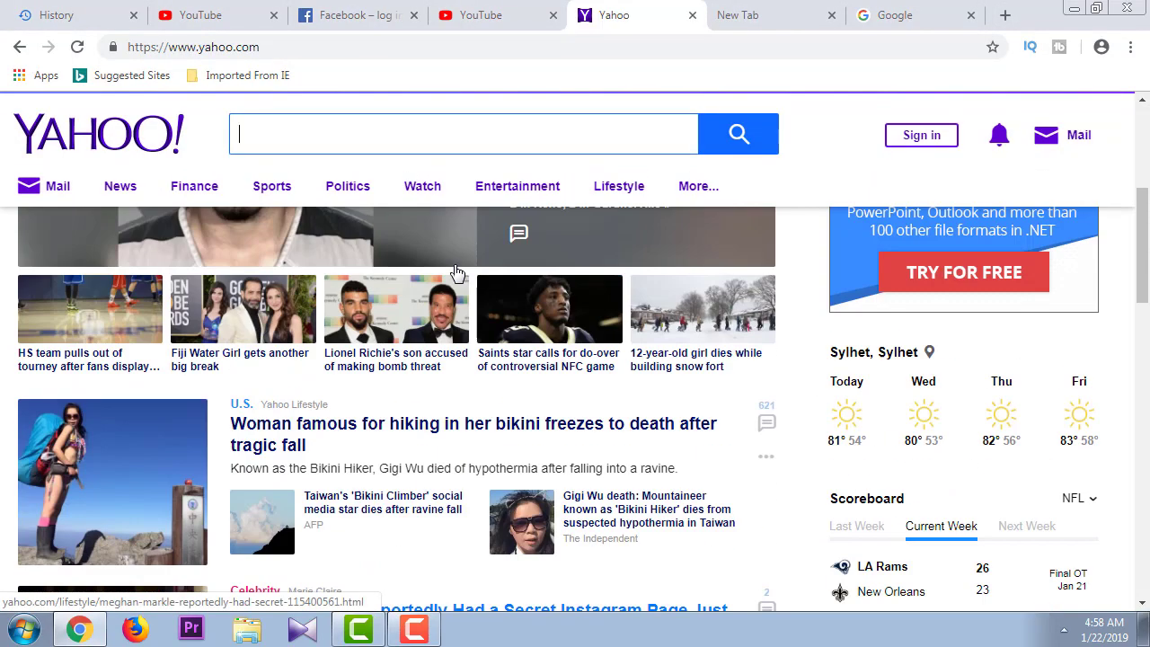
{"action": "scroll", "coordinate": [456, 272], "scroll_direction": "up", "scroll_amount": 5}
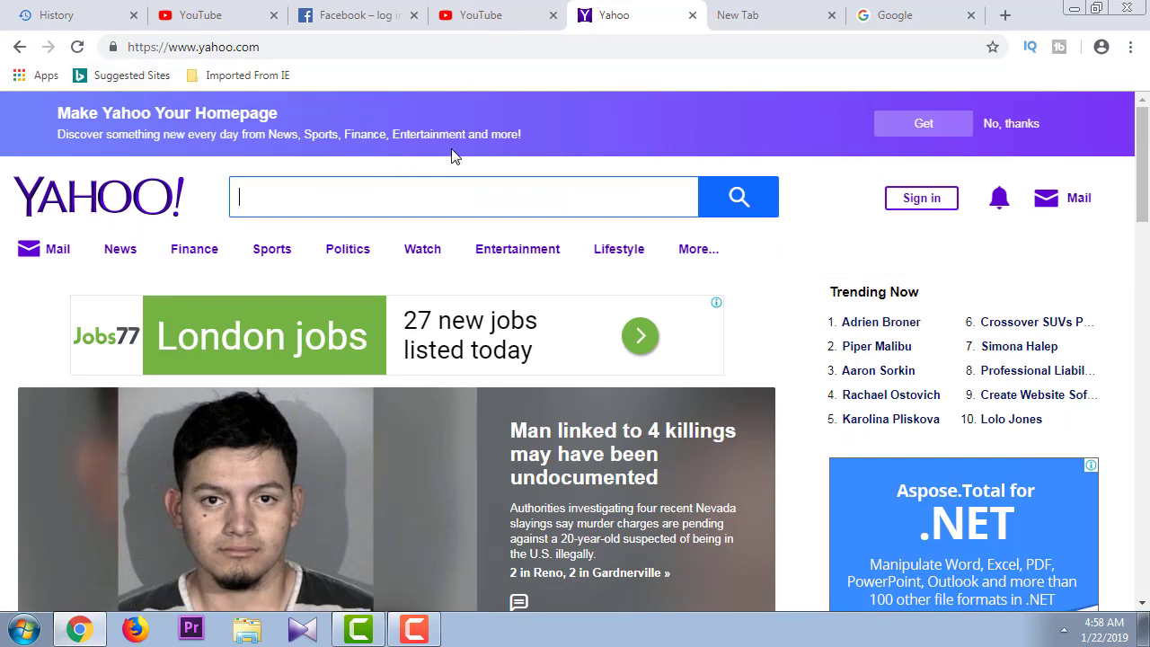
{"action": "left_click", "coordinate": [485, 15]}
{"action": "left_click", "coordinate": [619, 16]}
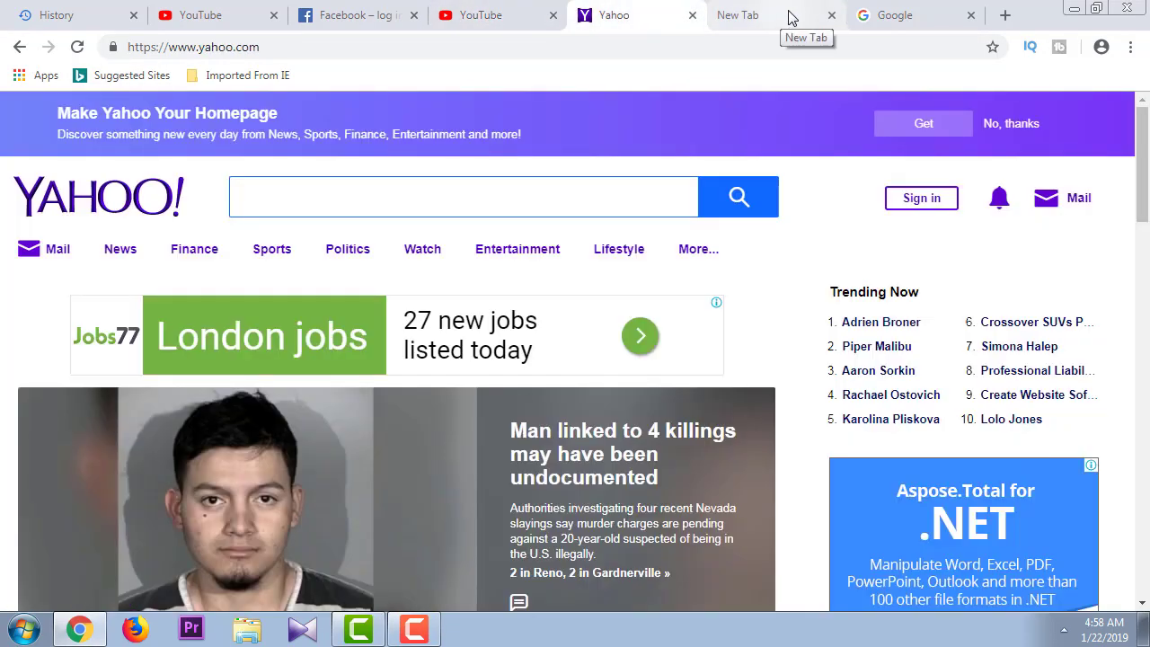